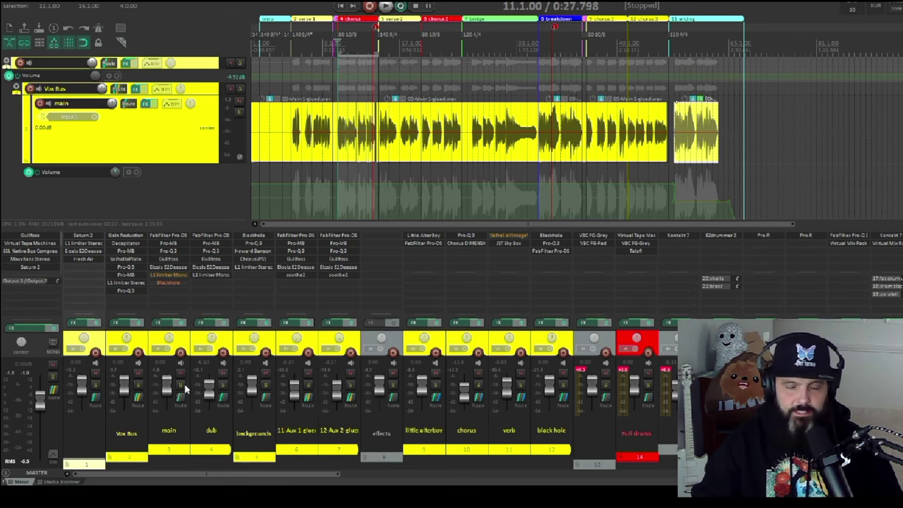
Listen to the vocal mix, then mute the effects bus, backgrounds and dub tracks
left_click(387, 6)
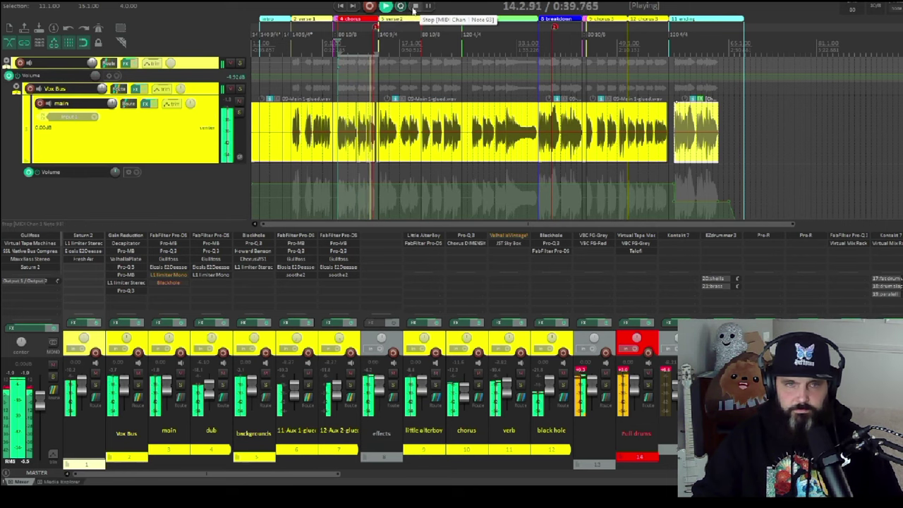
left_click(415, 6)
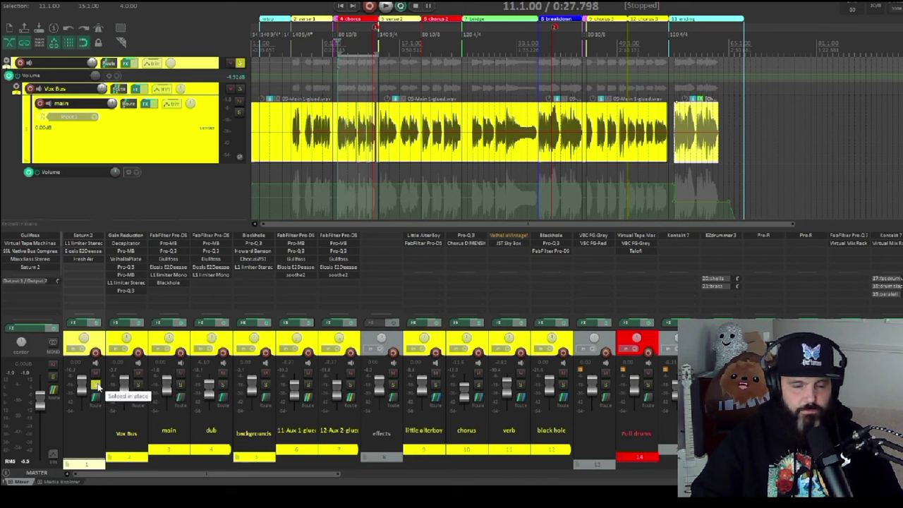
left_click(392, 372)
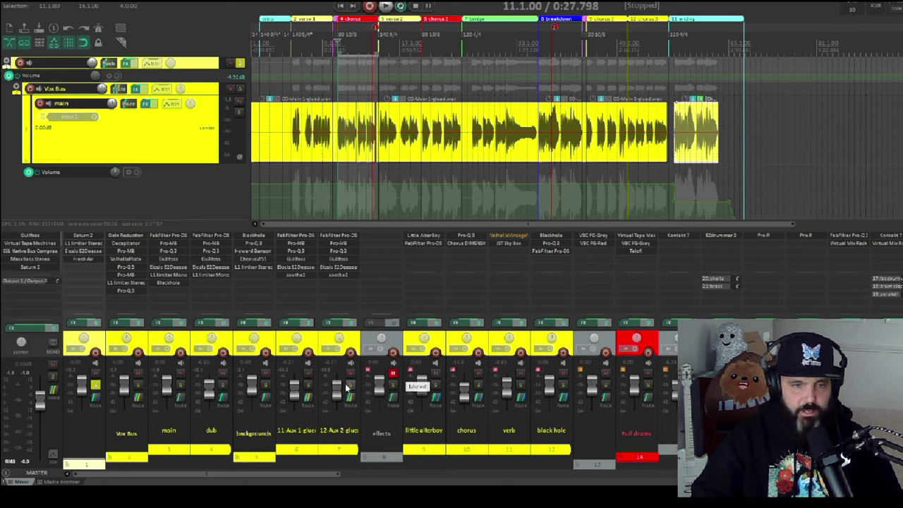
left_click(265, 374)
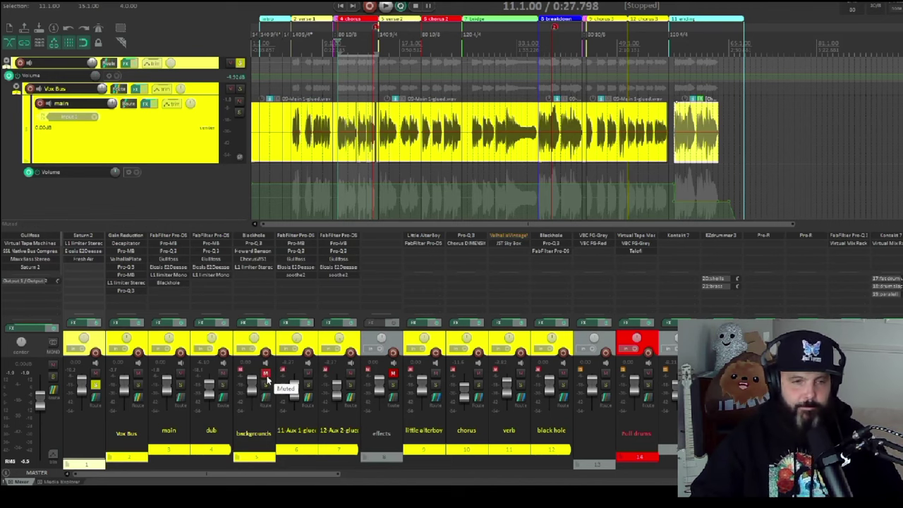
left_click(222, 374)
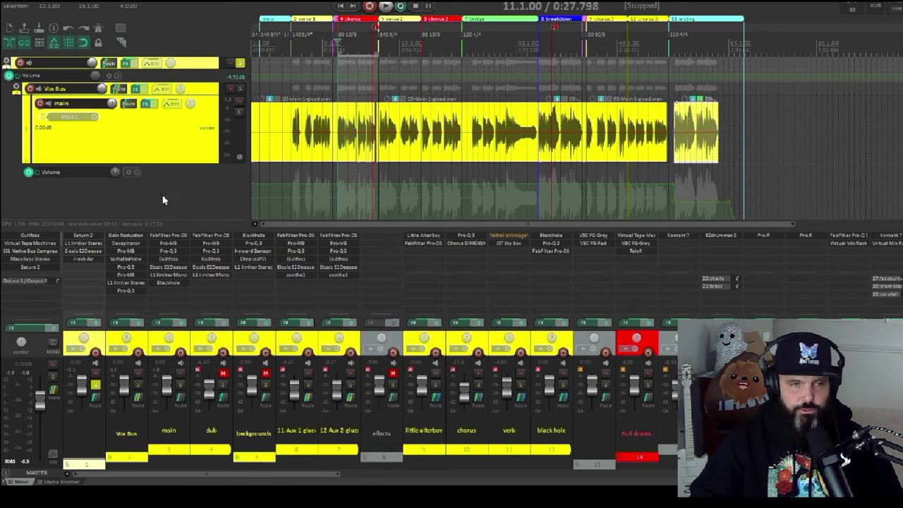
In the main vocal's FX chain, bypass Blackhole and E2Deesser and audition Pro-DS alone
left_click(158, 323)
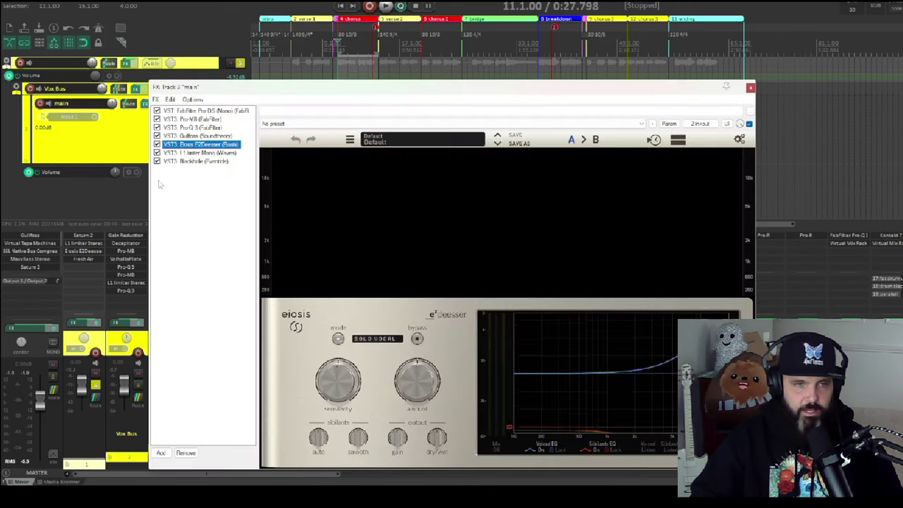
left_click(157, 160)
left_click(157, 144)
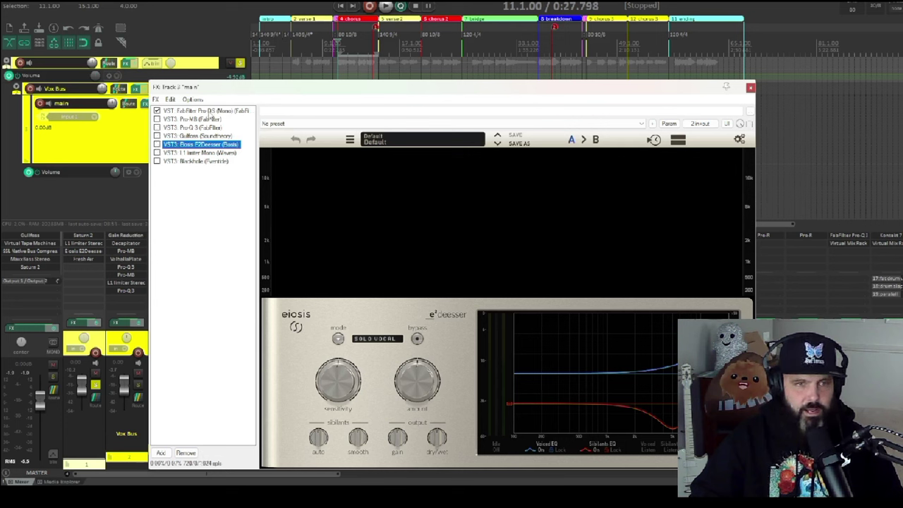
left_click(209, 111)
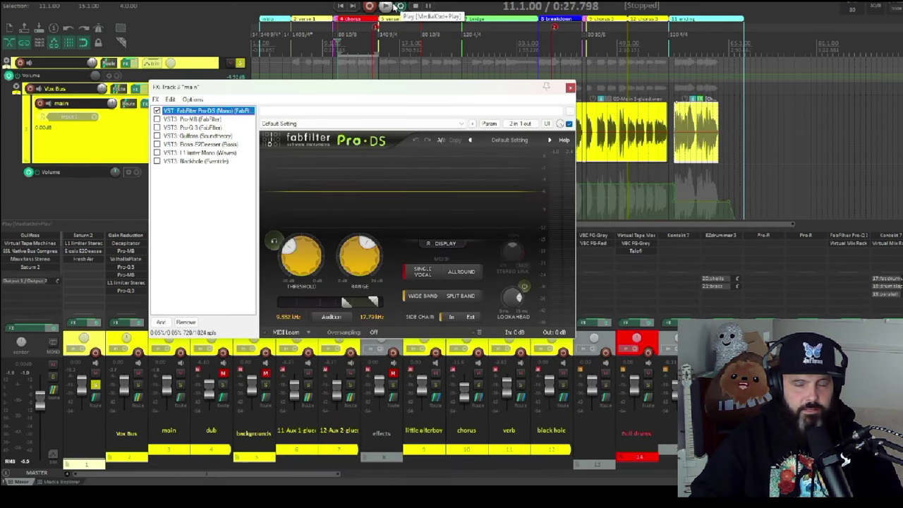
left_click(388, 7)
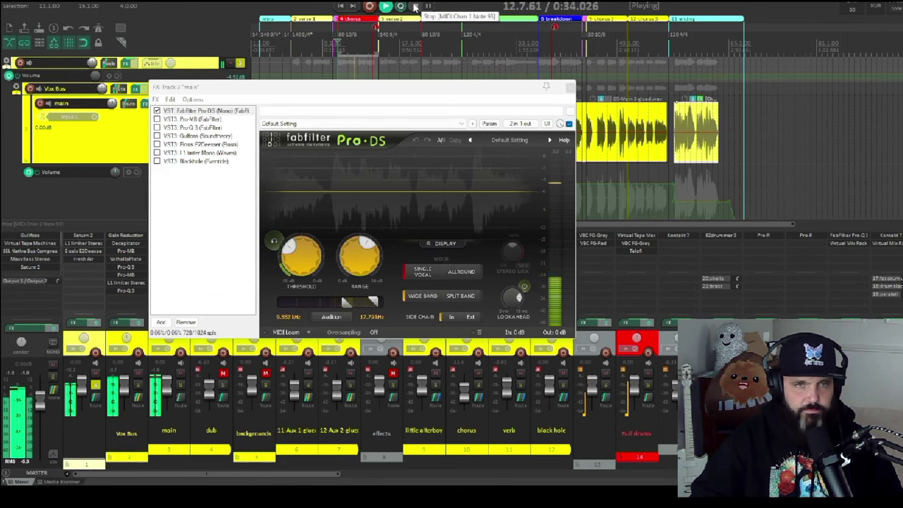
left_click(415, 6)
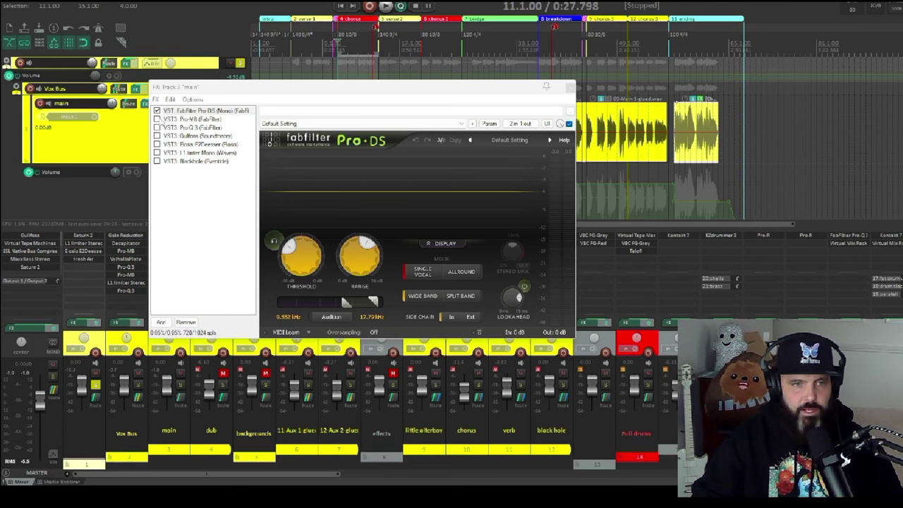
Enable Pro-MB after Pro-DS, nudge band 1's crossover up slightly, and play it back
left_click(205, 111)
left_click(206, 119)
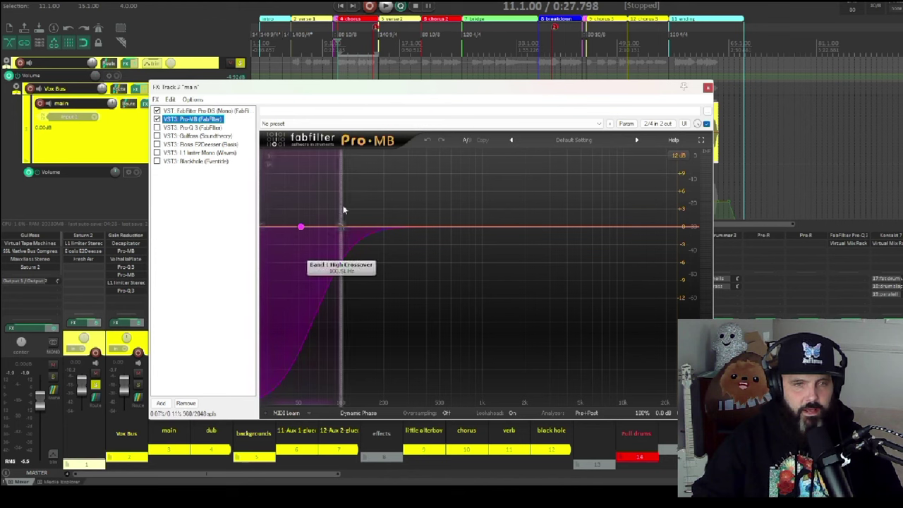
left_click_drag(339, 211, 349, 211)
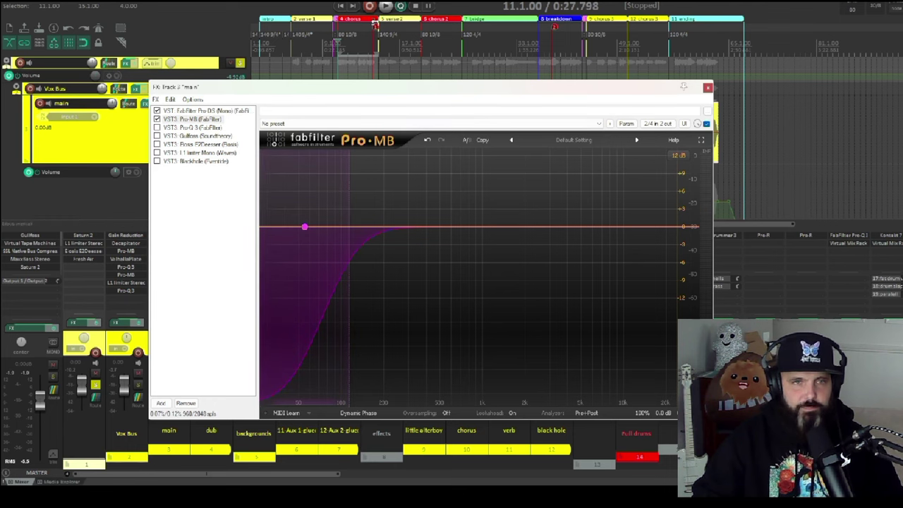
left_click(386, 6)
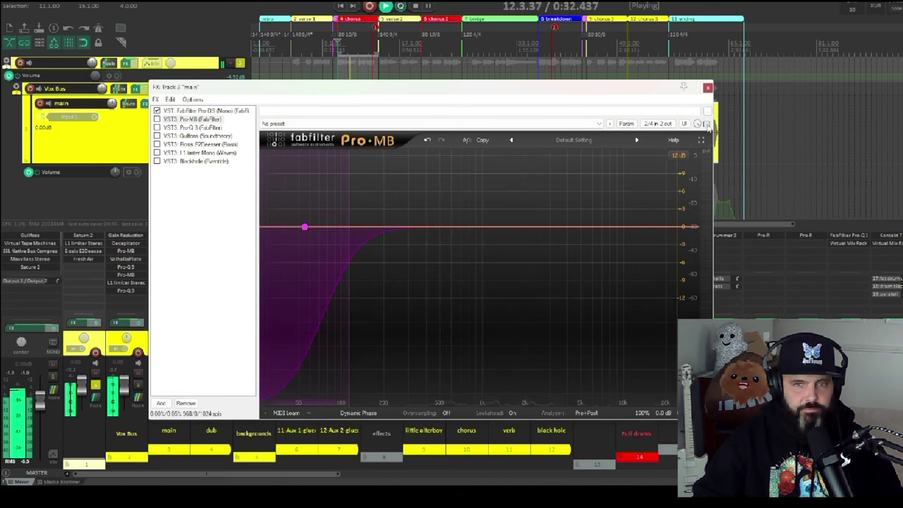
key("space")
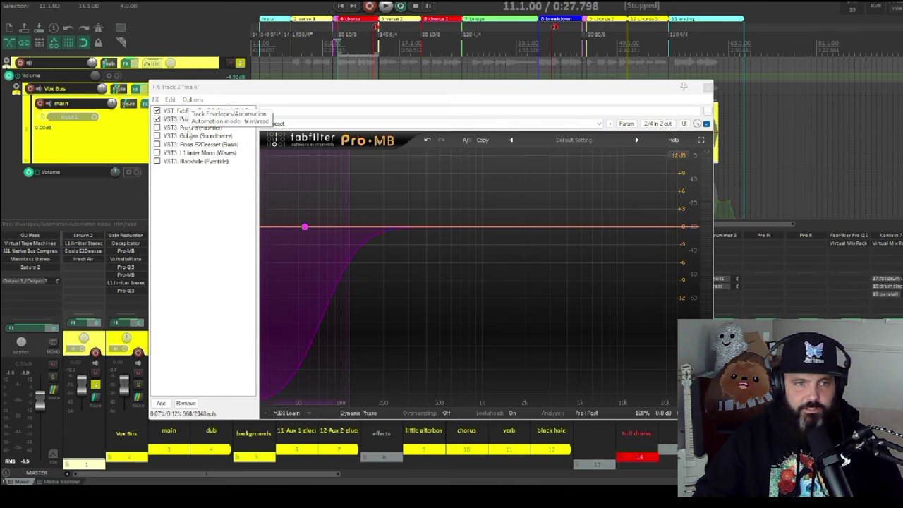
Enable Pro-Q 3's 'vocal eq 2023' curve, inspect its low cut and high dips, and listen
left_click(192, 127)
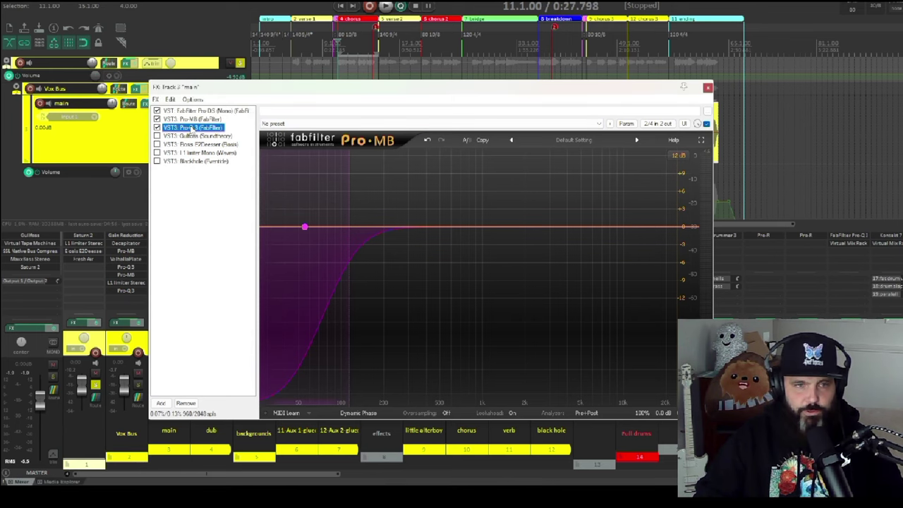
mouse_move(474, 228)
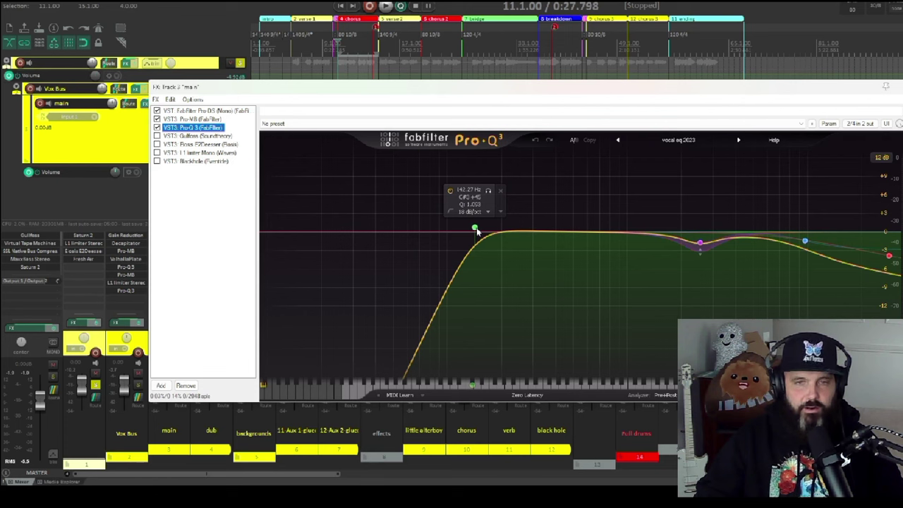
mouse_move(717, 243)
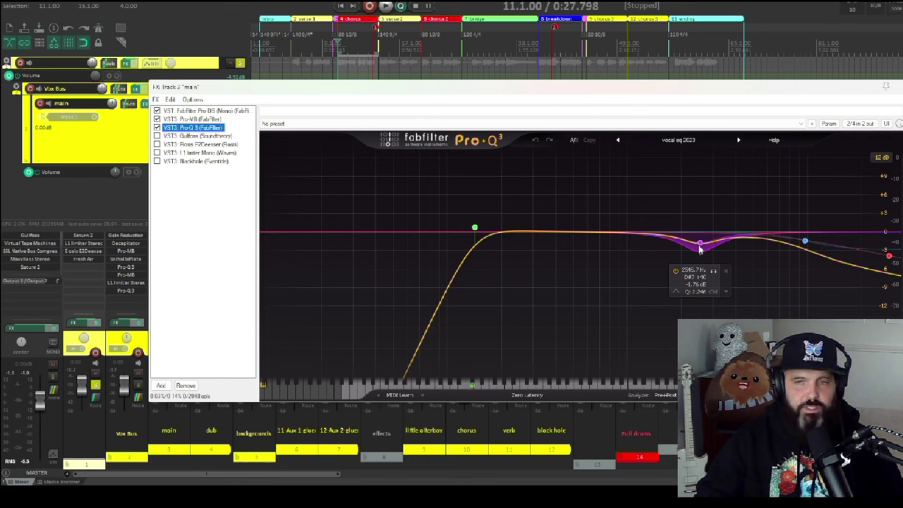
mouse_move(805, 240)
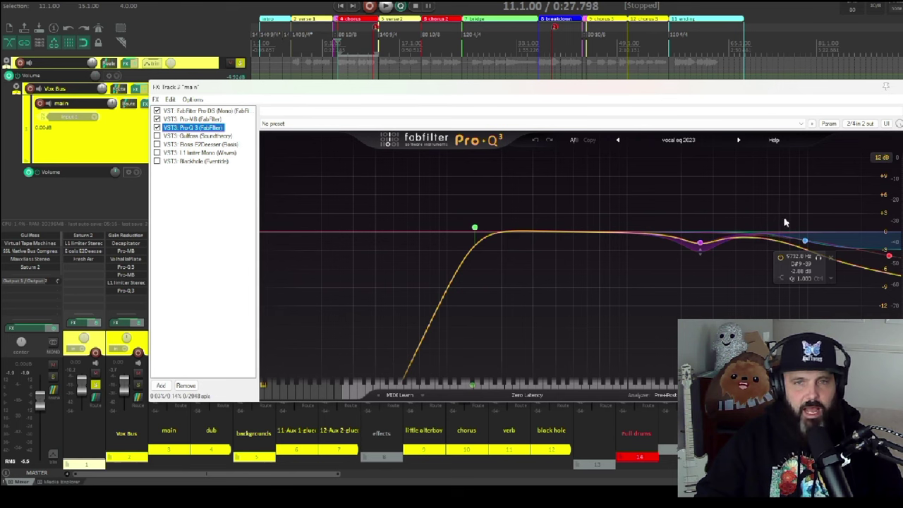
left_click(385, 6)
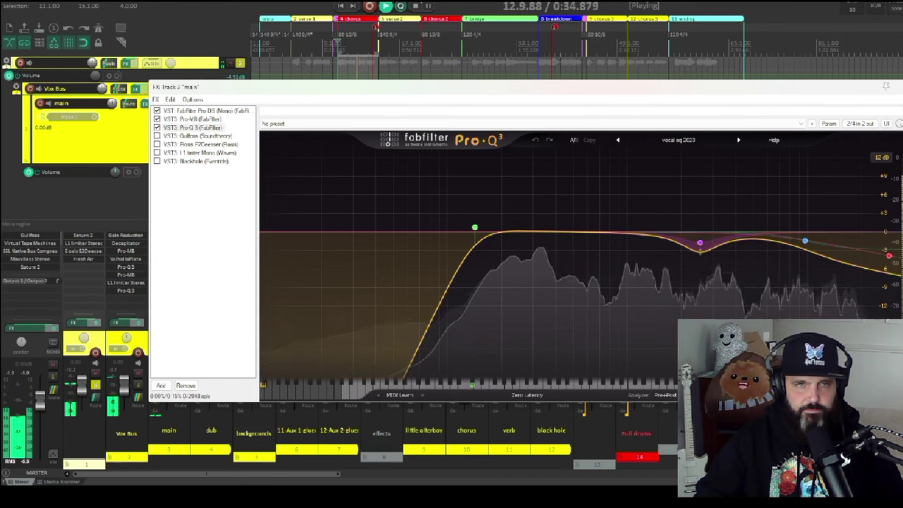
key("space")
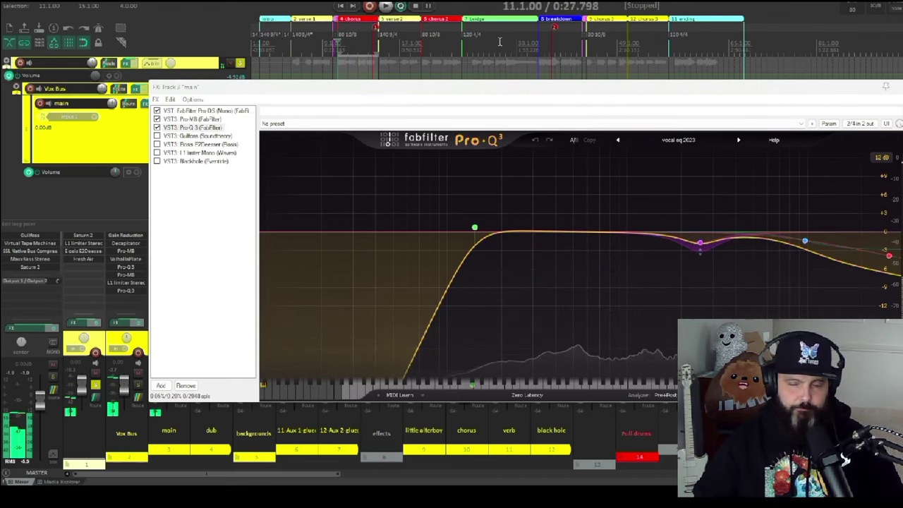
Enable Gullfoss at Tame 24%, Recover 0%, and compare it against bypass during playback
left_click(173, 135)
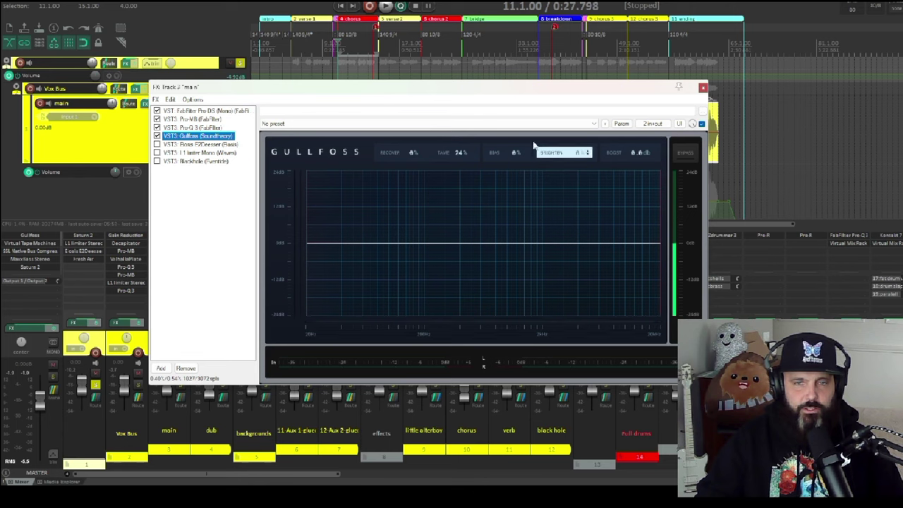
left_click(386, 5)
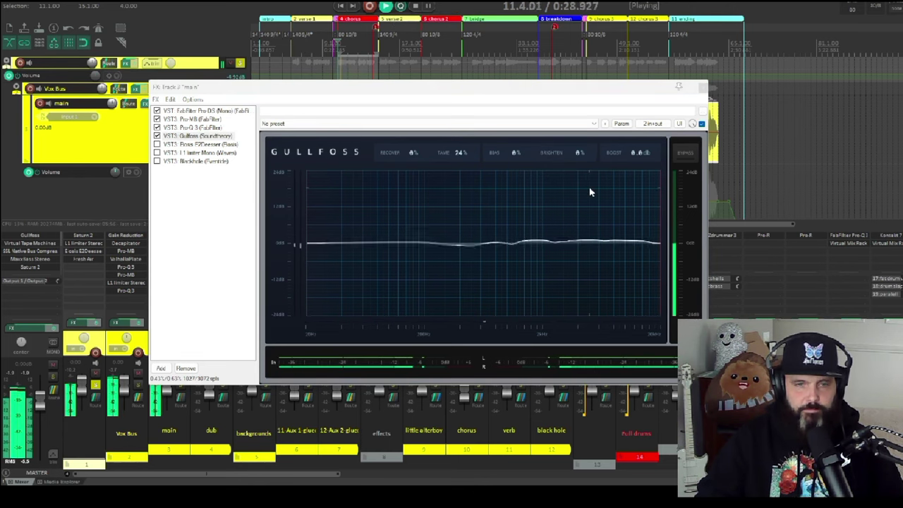
left_click(702, 124)
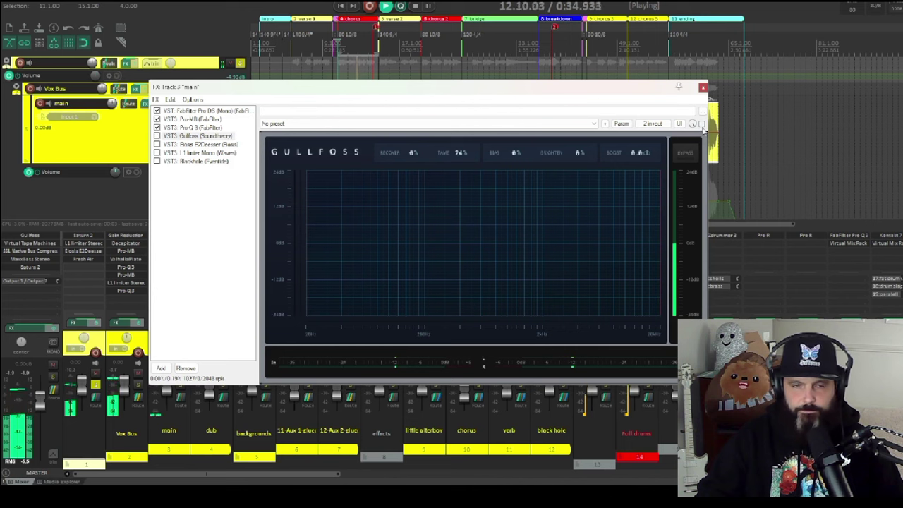
left_click(702, 124)
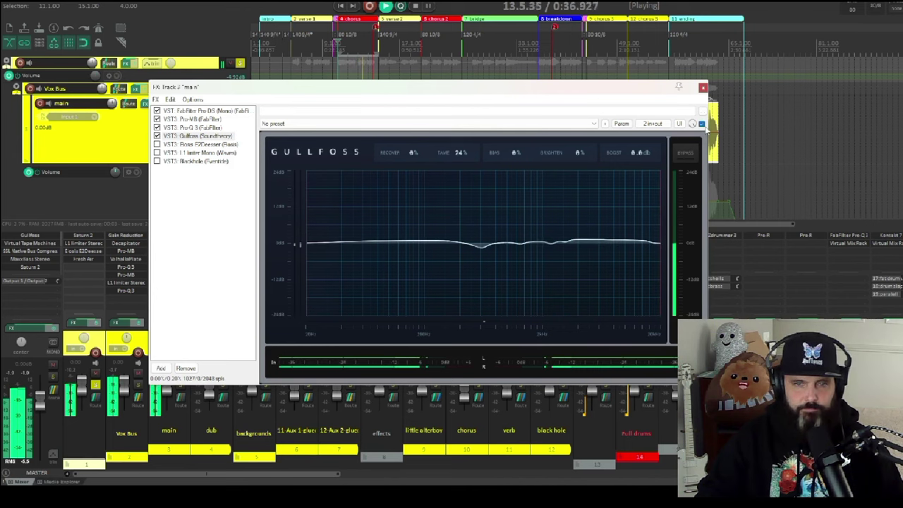
key("space")
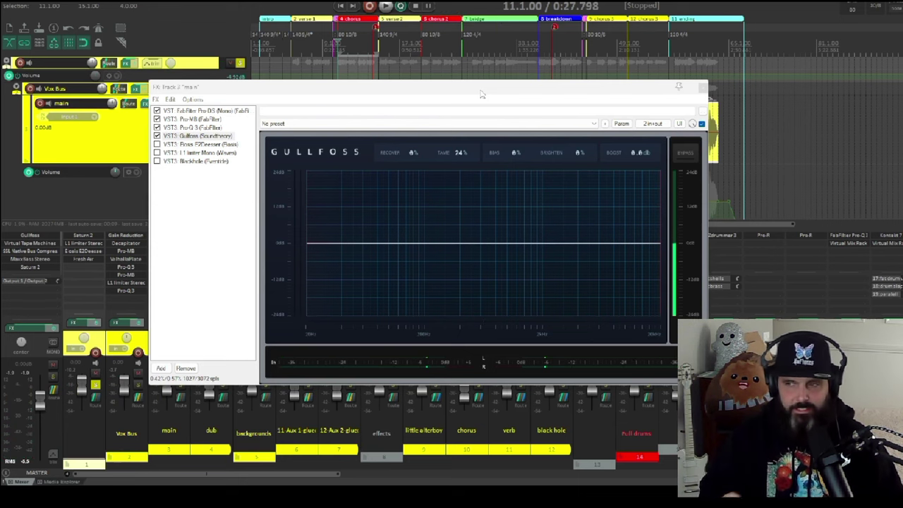
Re-enable the E2Deesser on its Default preset and listen to it
left_click(176, 144)
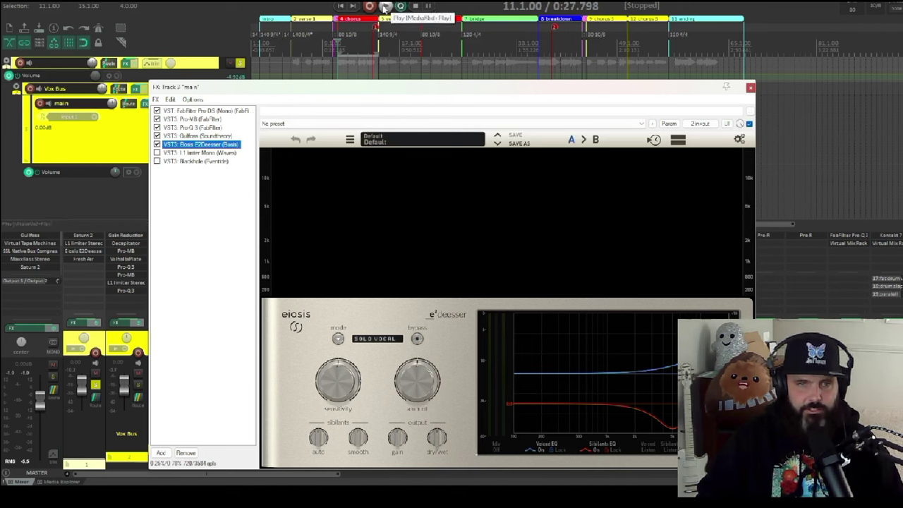
left_click(384, 7)
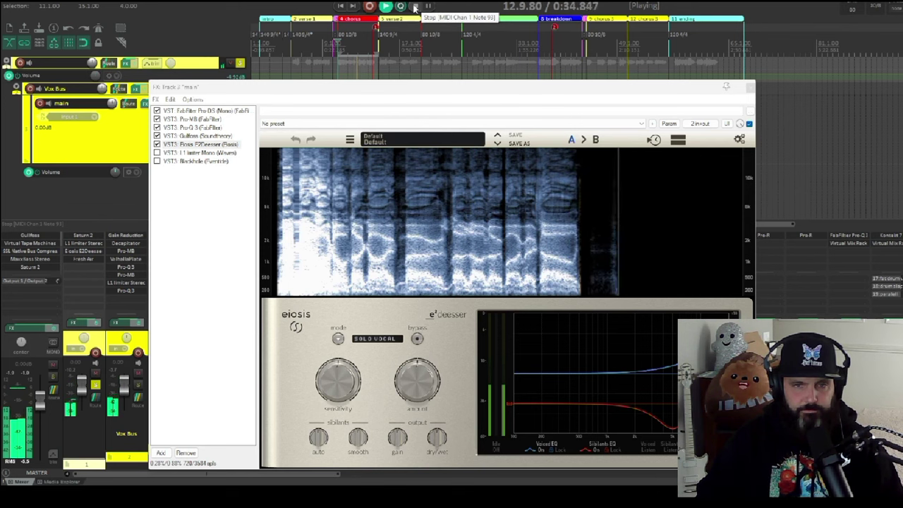
left_click(415, 7)
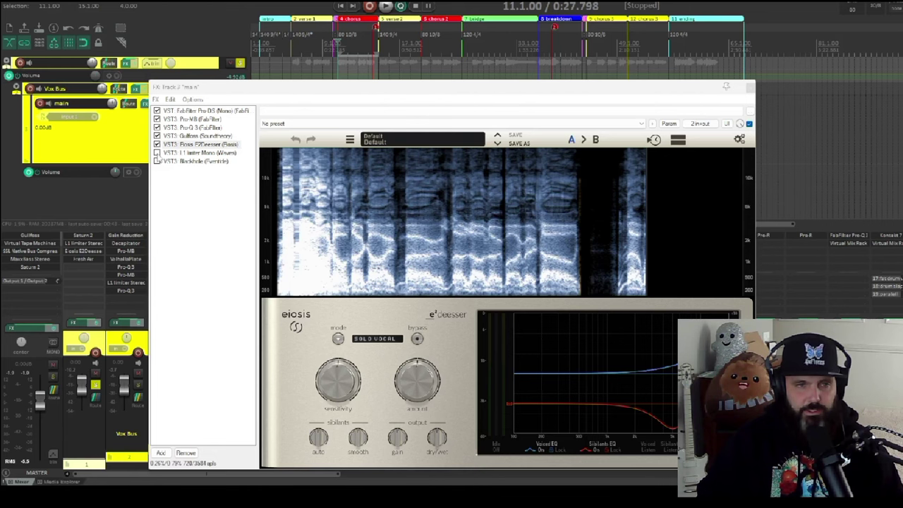
Bring up the Waves L1 Limiter Mono, ceiling around -2.0 dB, and hear it during playback
left_click(202, 144)
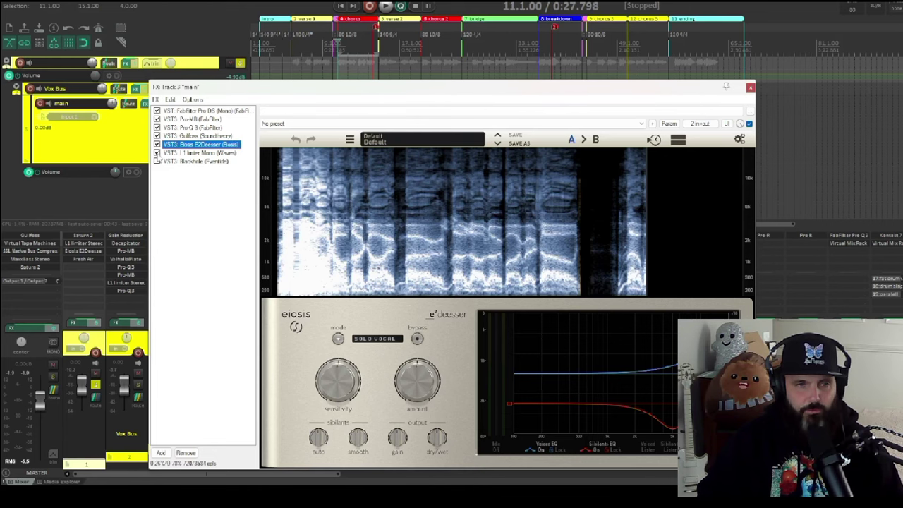
left_click(193, 154)
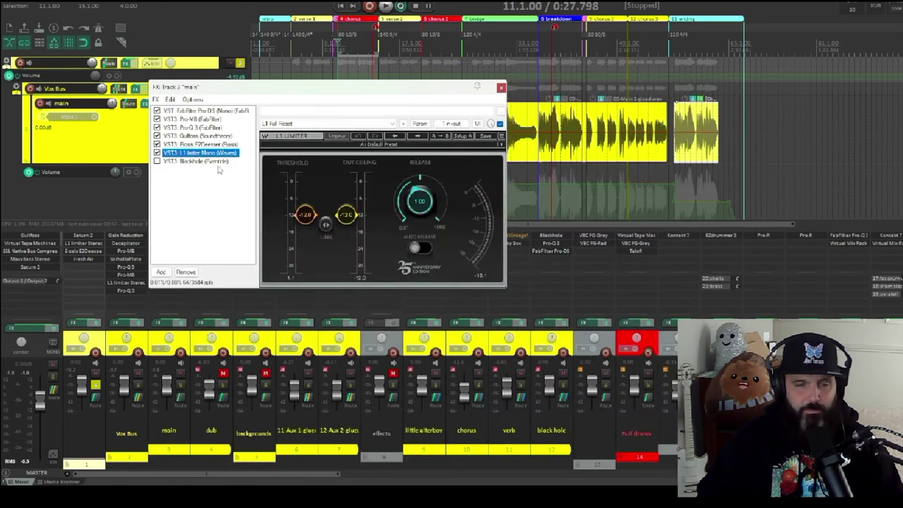
key("space")
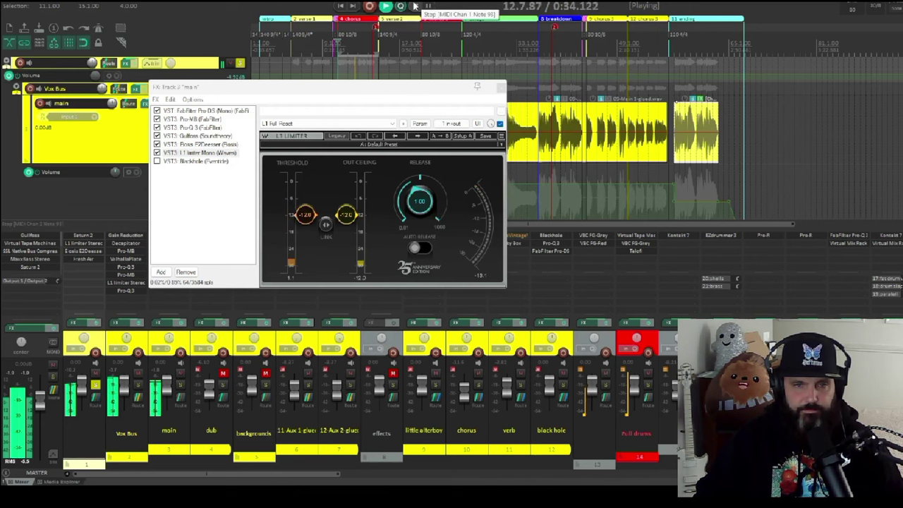
left_click(415, 6)
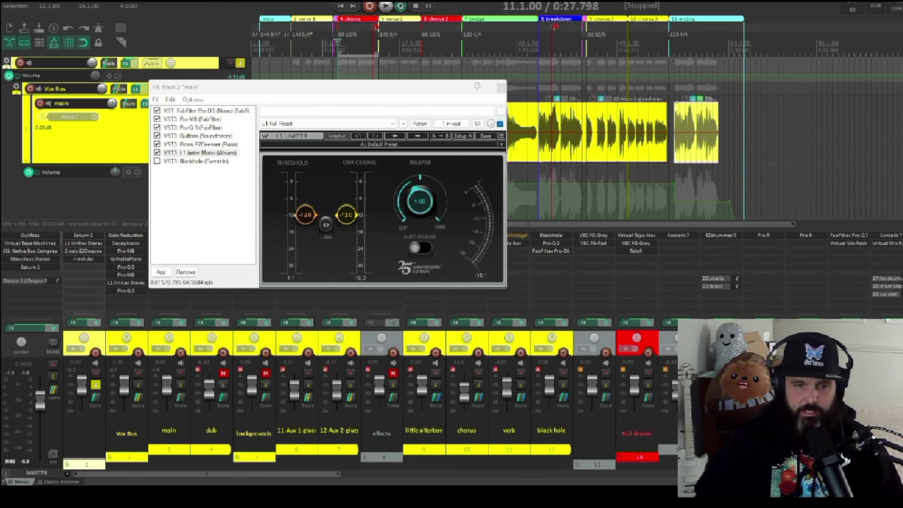
left_click_drag(297, 479, 335, 458)
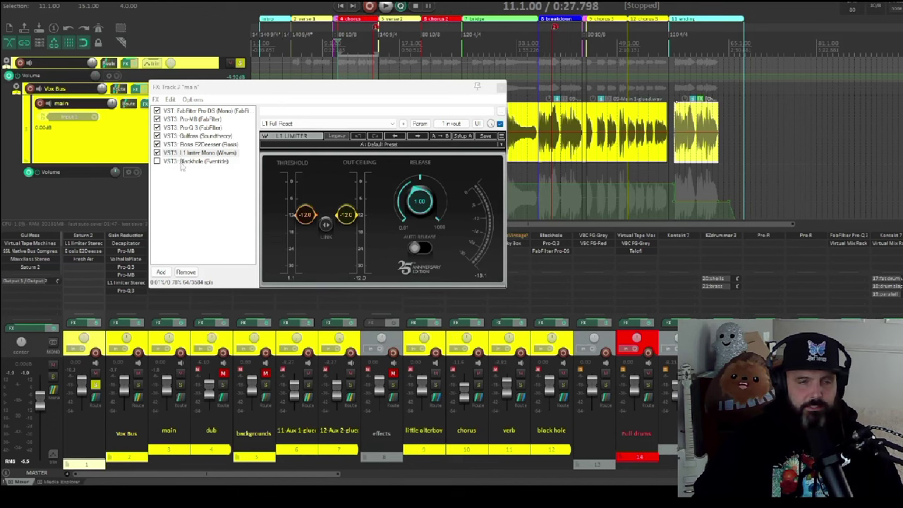
Turn on Eventide Blackhole at the end of the main vocal chain, audition it, and close the chain
left_click(164, 162)
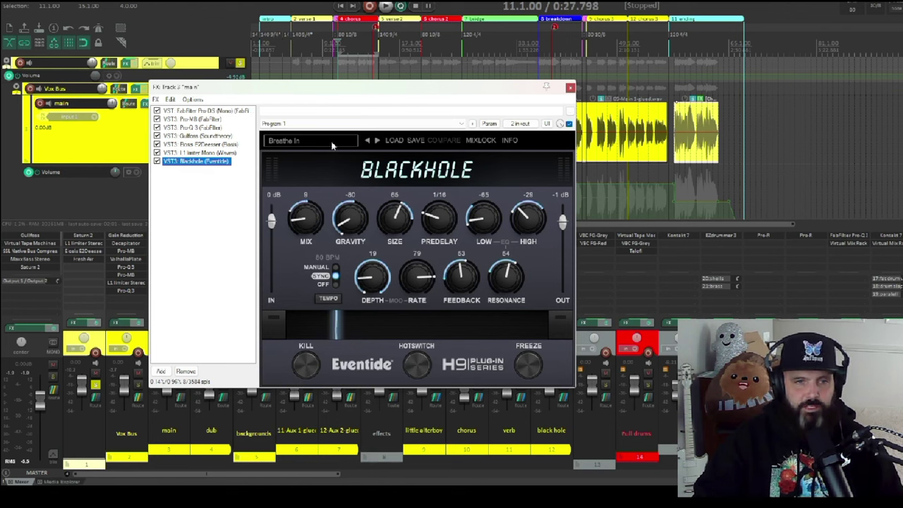
key("space")
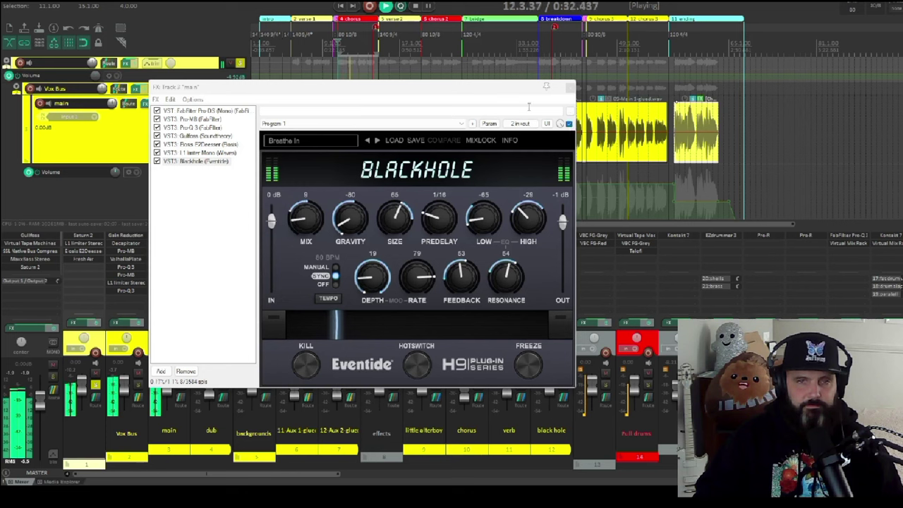
left_click(414, 6)
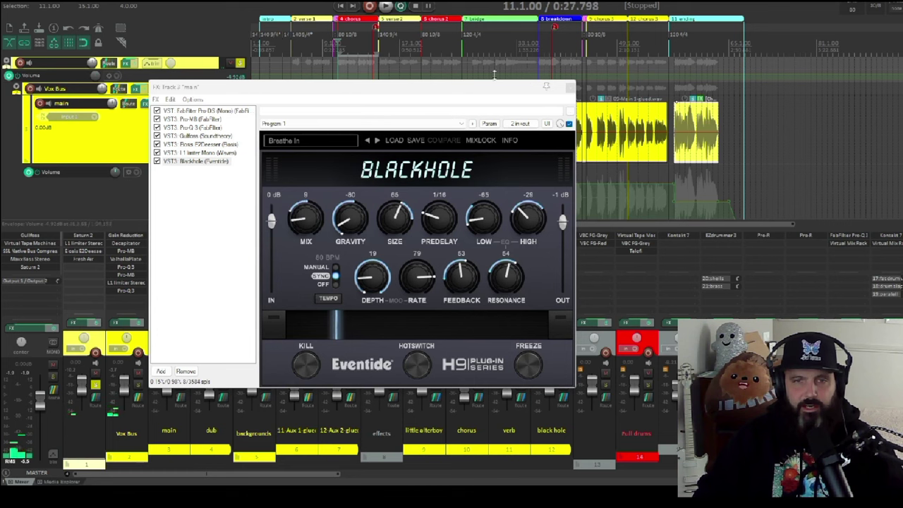
left_click(572, 87)
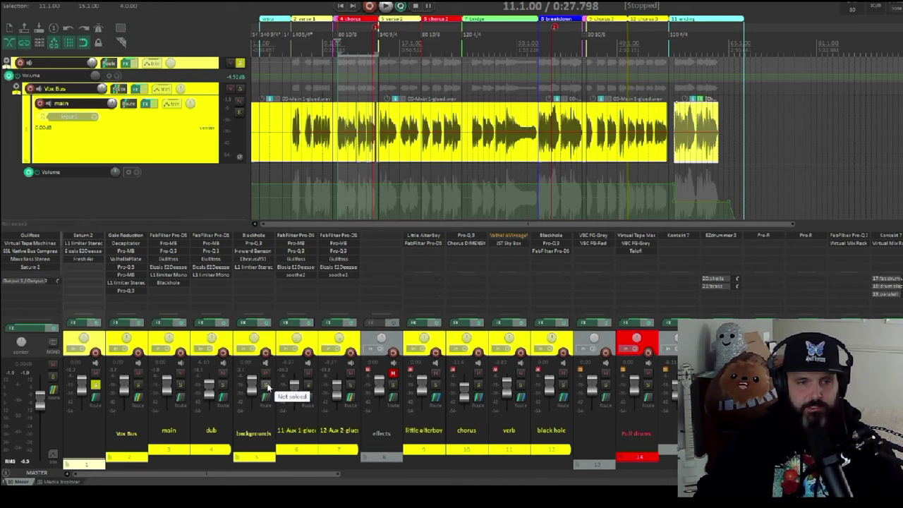
Deselect the items, play a short pass, then open the backgrounds track's FX chain
left_click(328, 173)
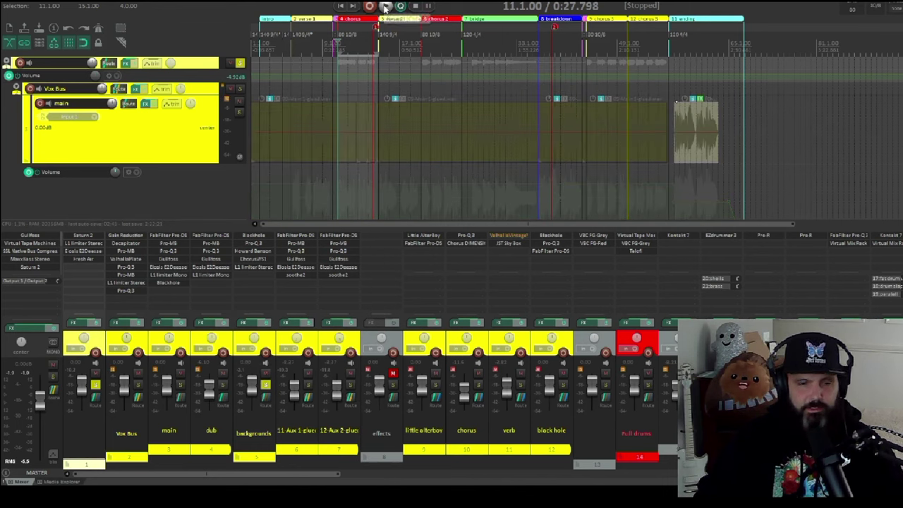
left_click(386, 7)
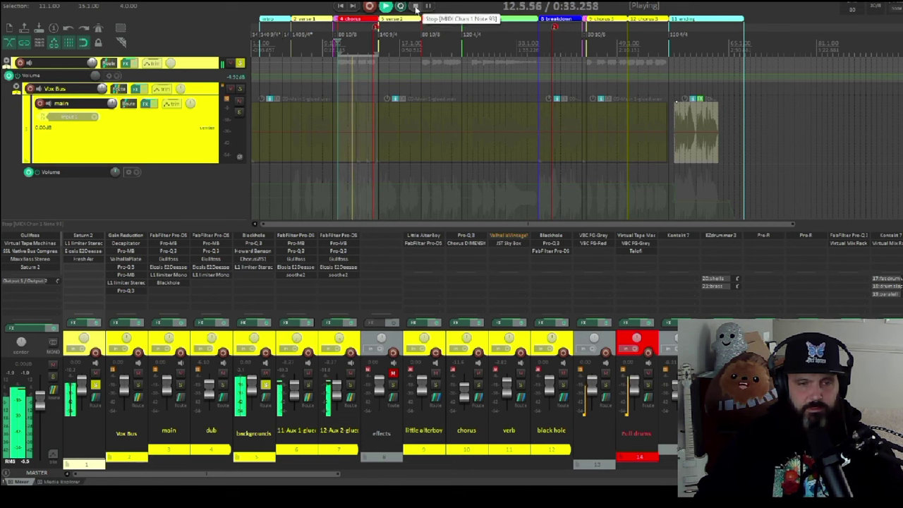
left_click(416, 7)
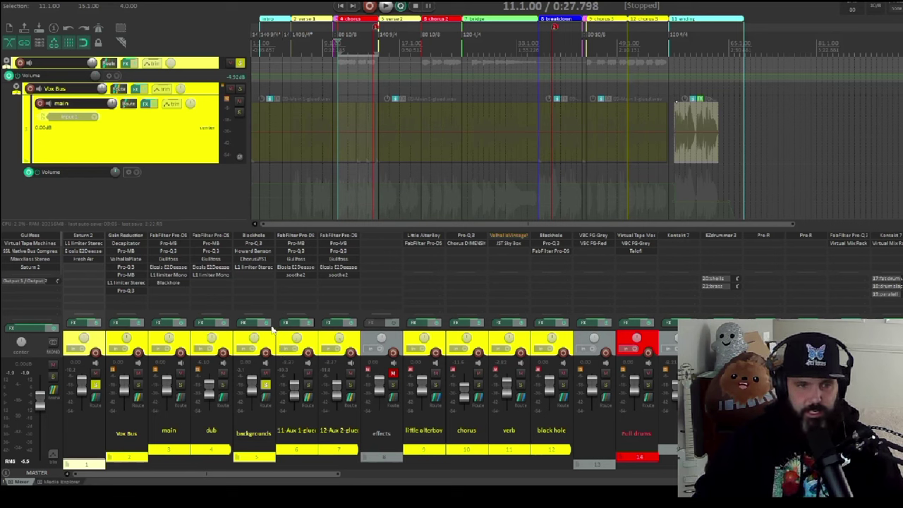
left_click(268, 324)
Leave only Blackhole active on the backgrounds track and compare it on and off during playback
left_click(63, 32)
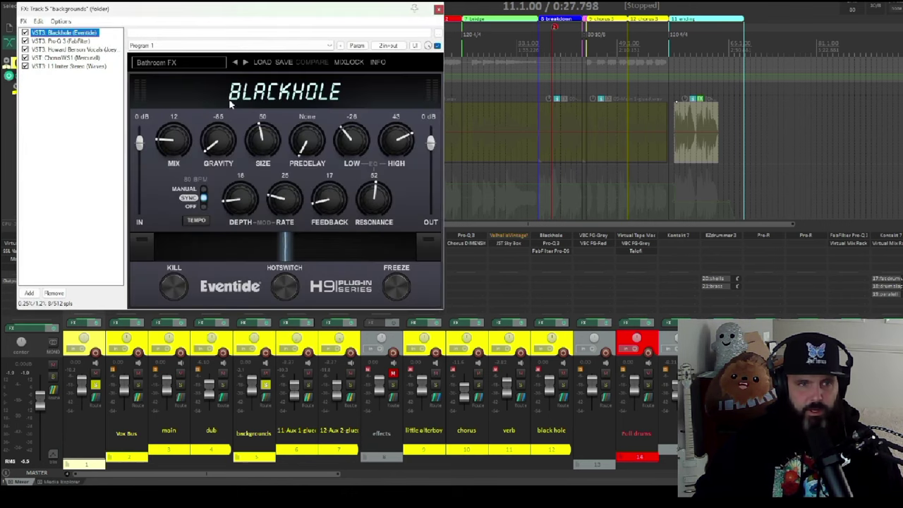
left_click_drag(247, 15, 645, 91)
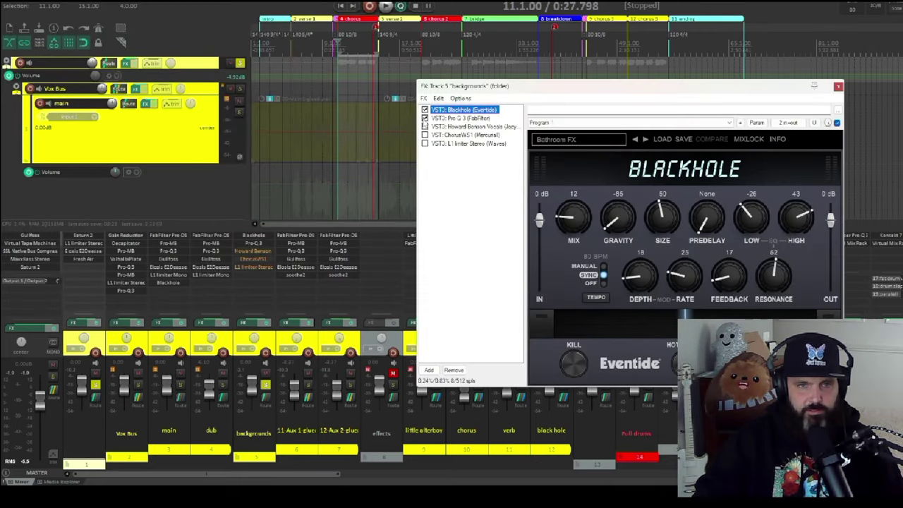
left_click(384, 5)
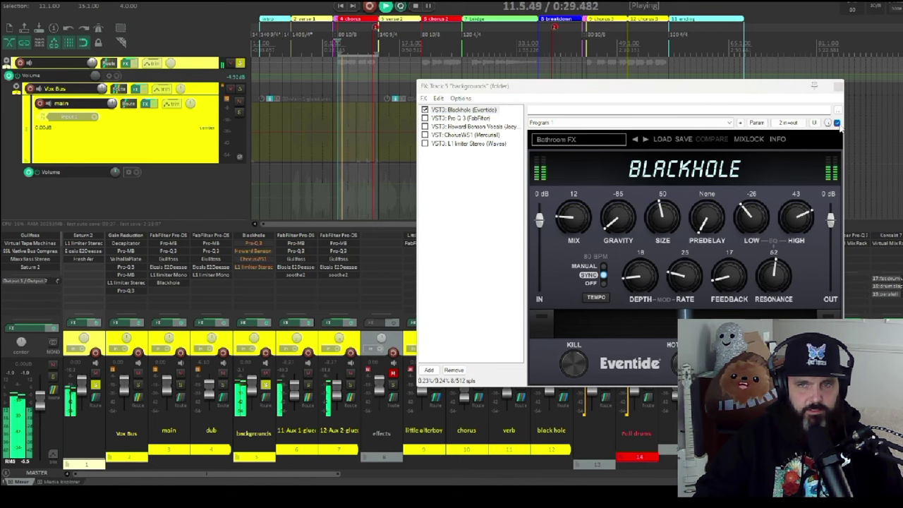
left_click(837, 122)
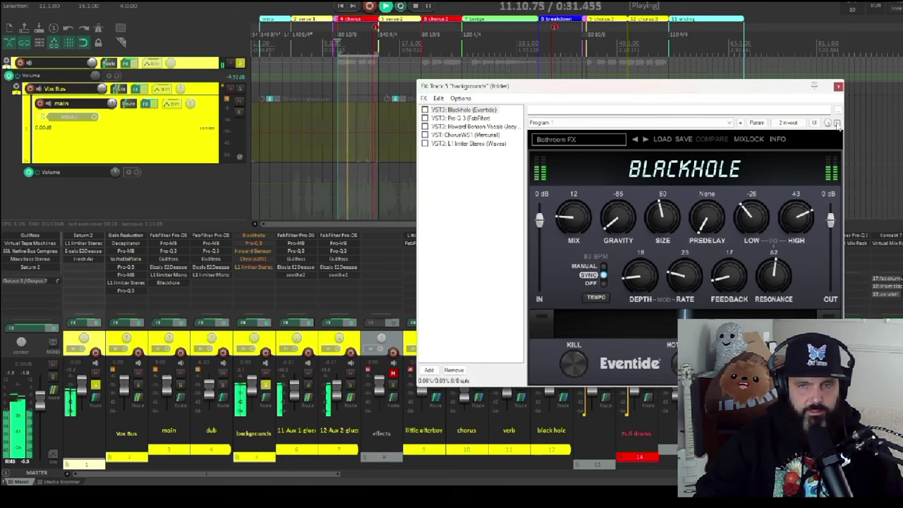
left_click(837, 123)
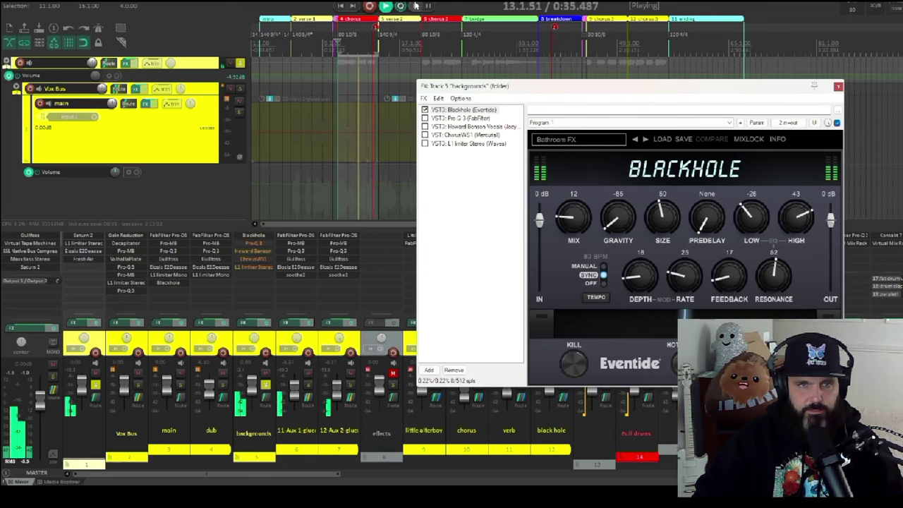
left_click(415, 5)
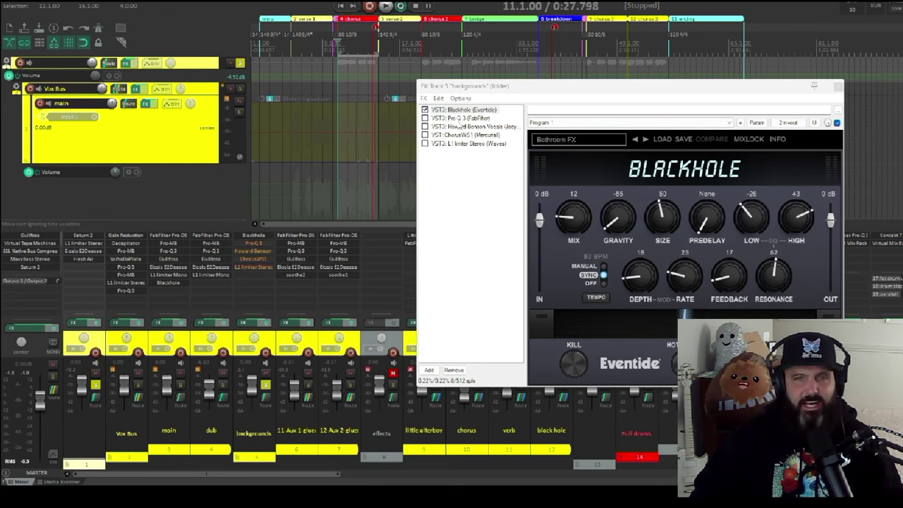
Enable Pro-Q 3 after Blackhole on the backgrounds track and listen to its low cut
left_click(474, 118)
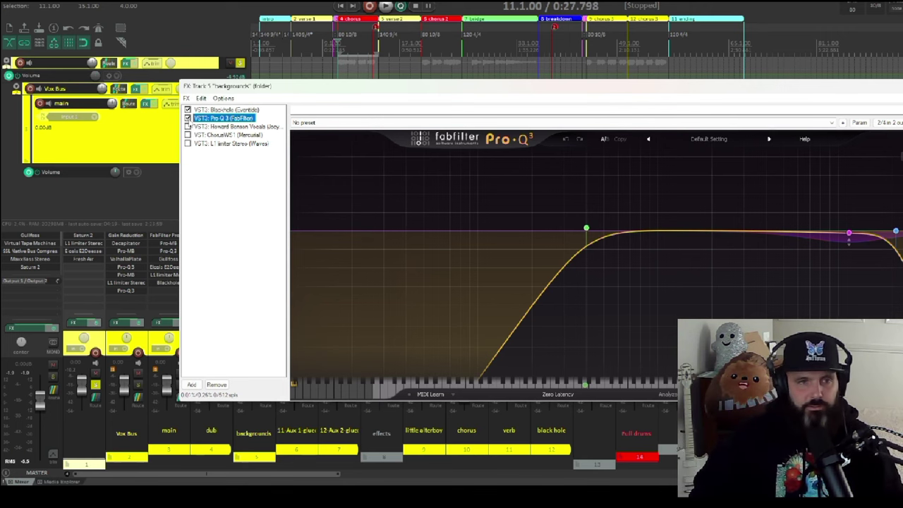
key("space")
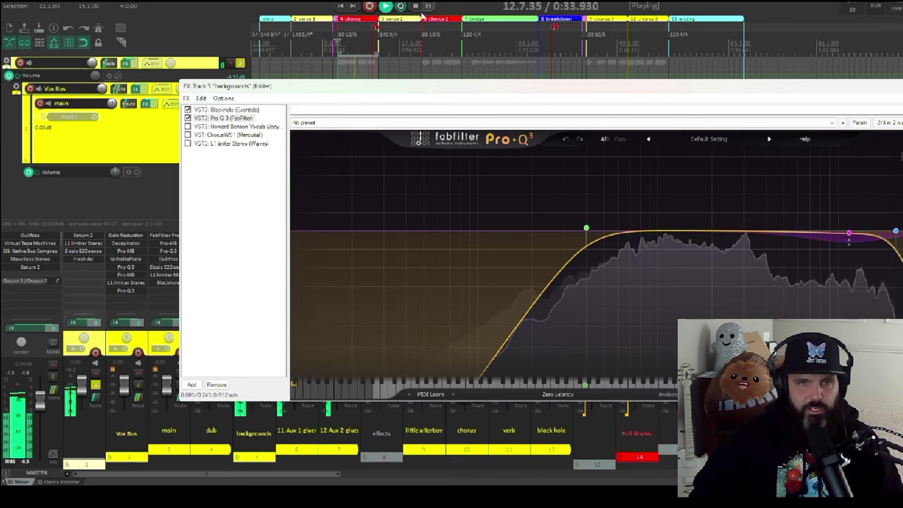
mouse_move(586, 227)
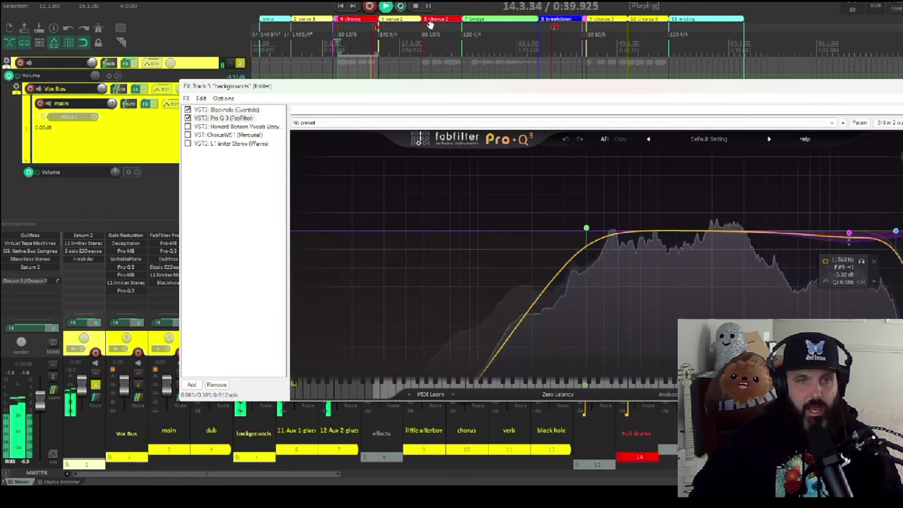
key("space")
left_click(233, 127)
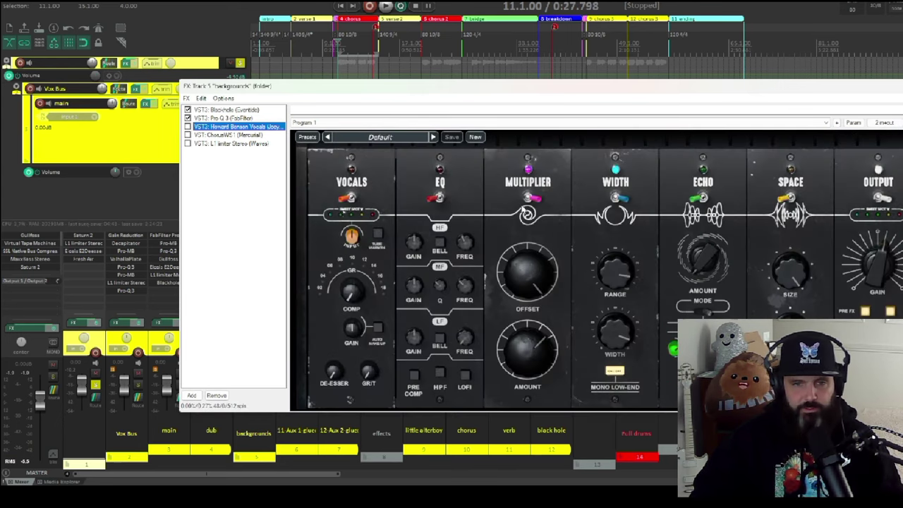
Enable Howard Benson Vocals after Pro-Q 3 on backgrounds and A/B its bypass while playing
mouse_move(536, 352)
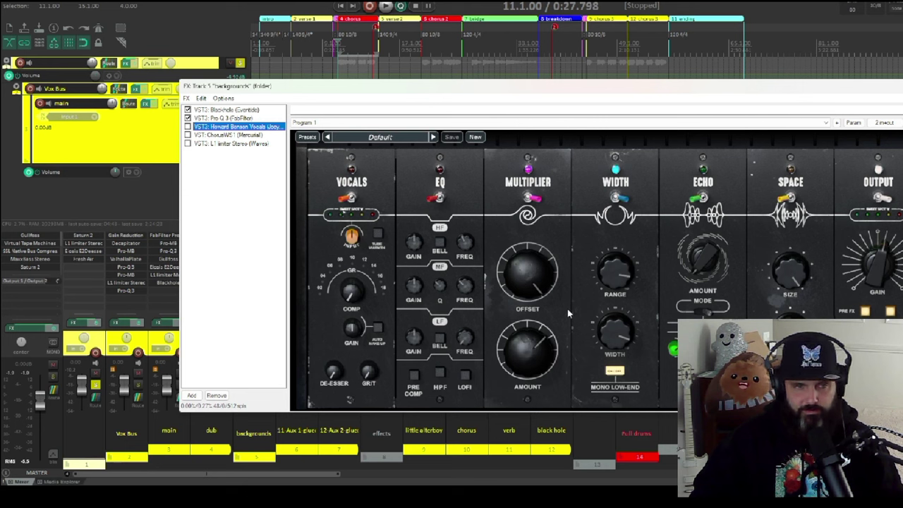
mouse_move(621, 328)
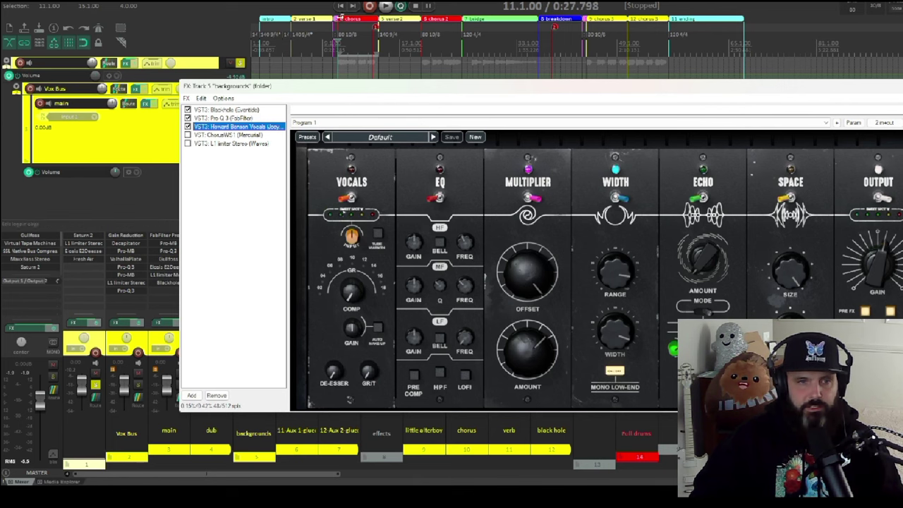
left_click(385, 5)
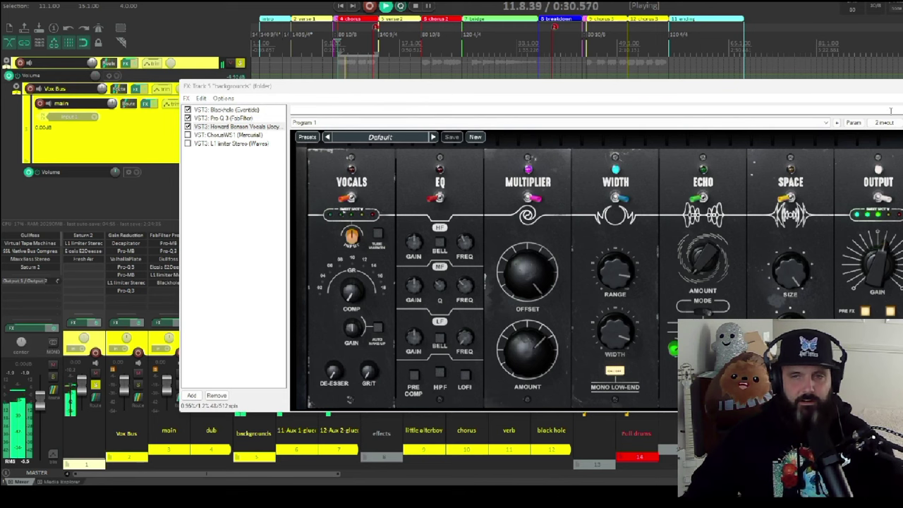
left_click(188, 127)
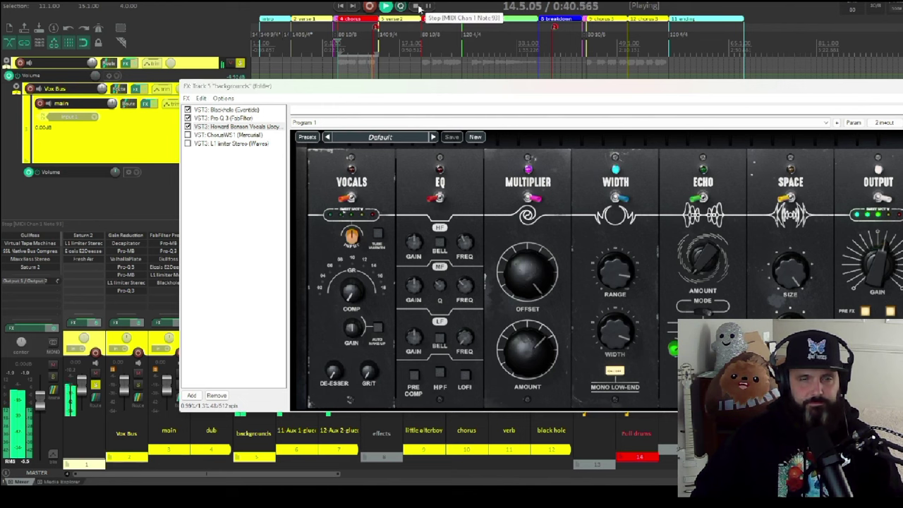
left_click(417, 7)
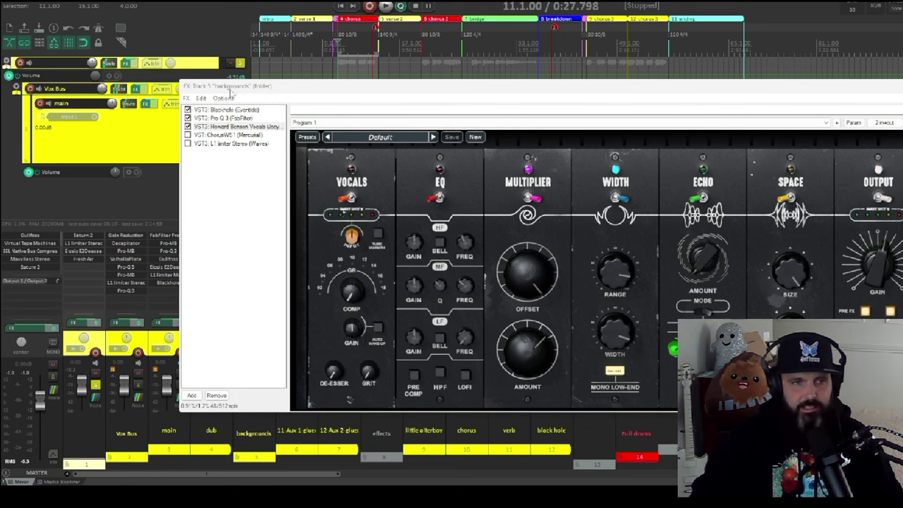
Show Chorus WS-1 on backgrounds, move the FX window, and A/B the chorus during playback
left_click(226, 134)
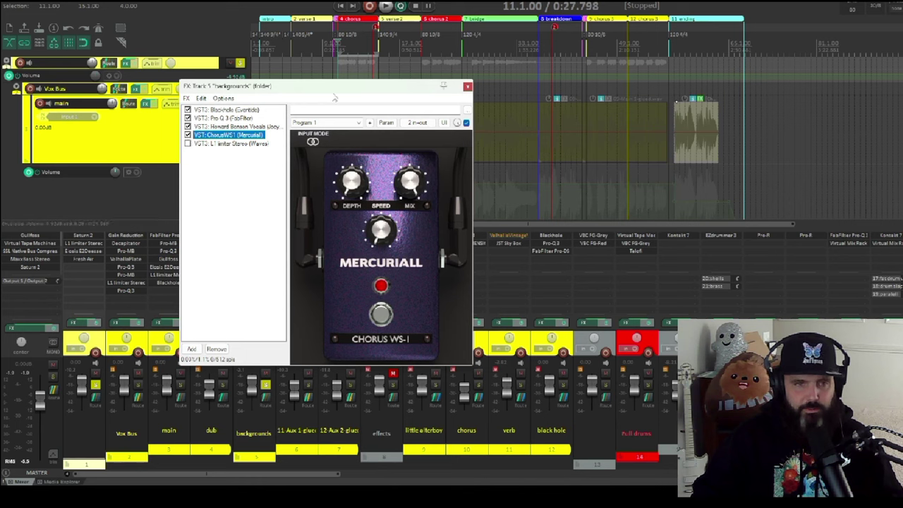
left_click_drag(335, 90, 386, 137)
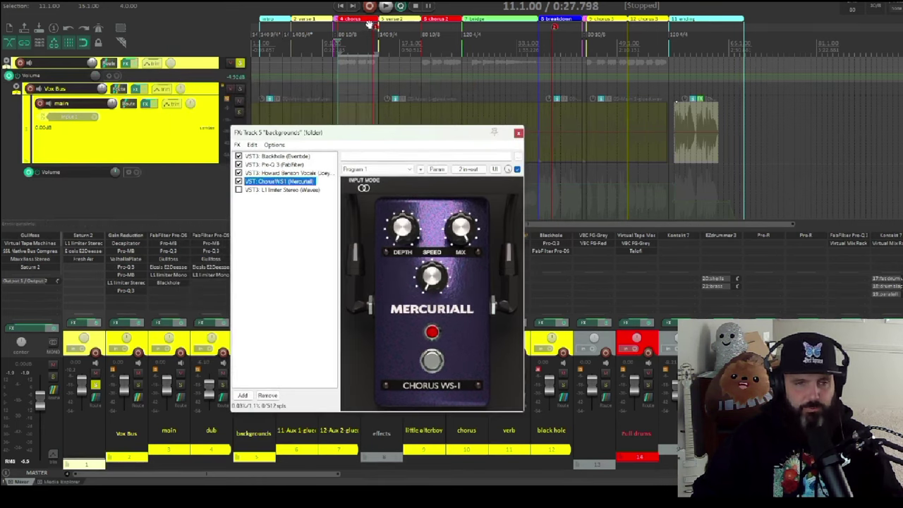
left_click(387, 6)
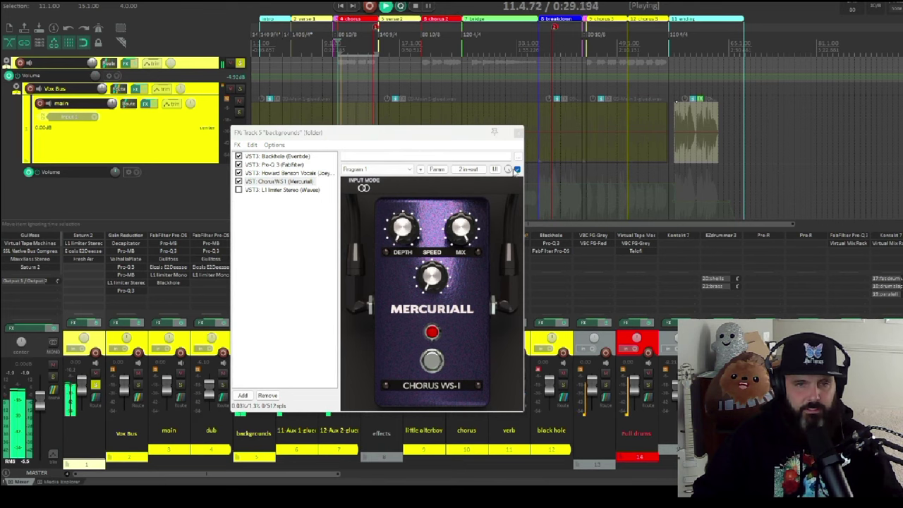
left_click(517, 170)
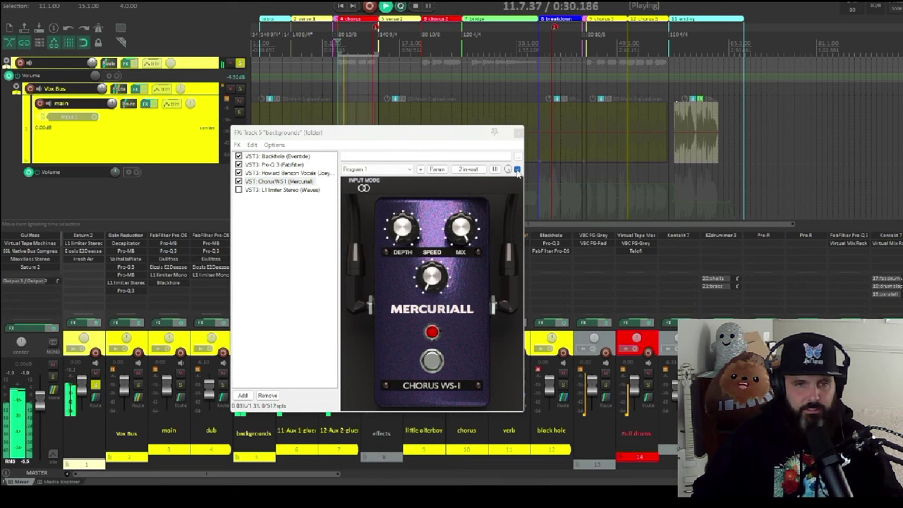
left_click(517, 170)
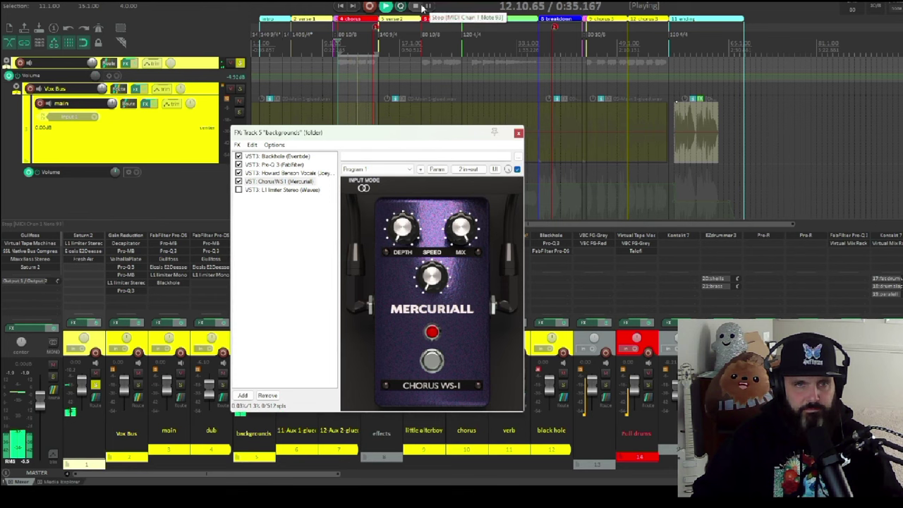
left_click(416, 8)
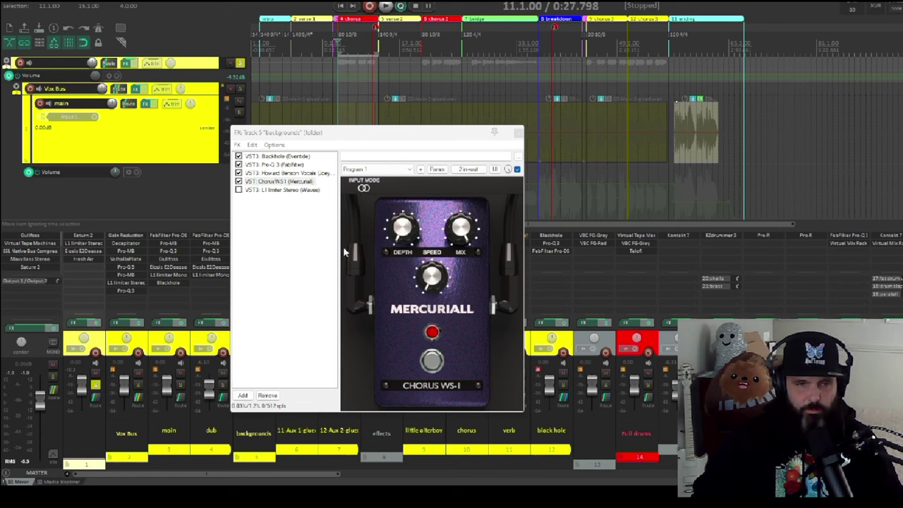
Enable L1 limiter Stereo on backgrounds and A/B it off and on while playing
left_click(242, 191)
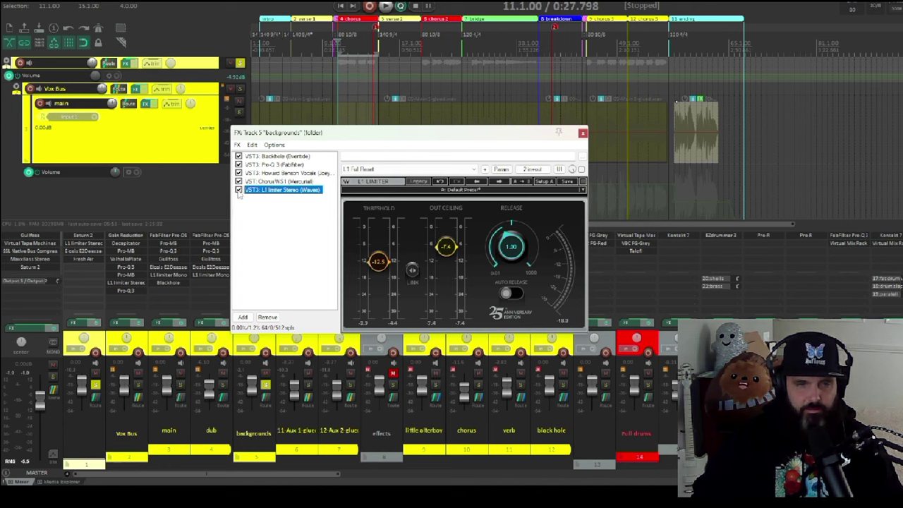
left_click(391, 6)
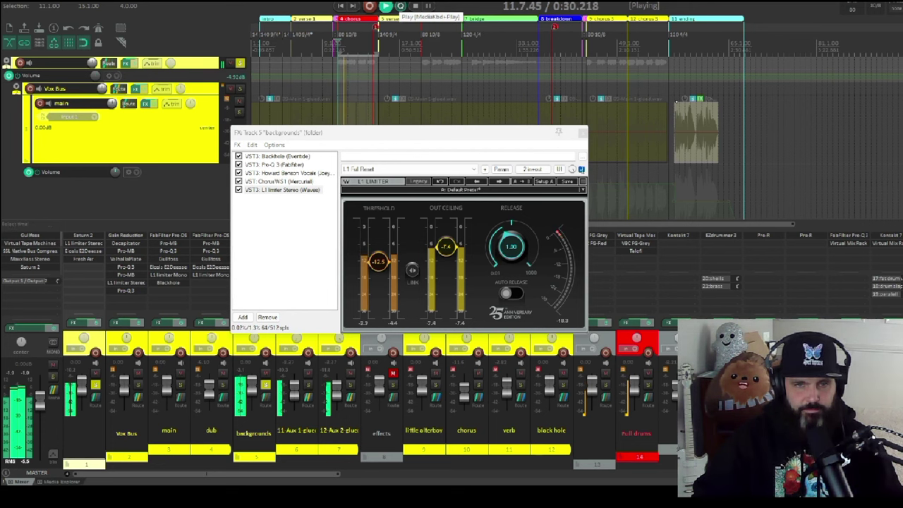
left_click(582, 169)
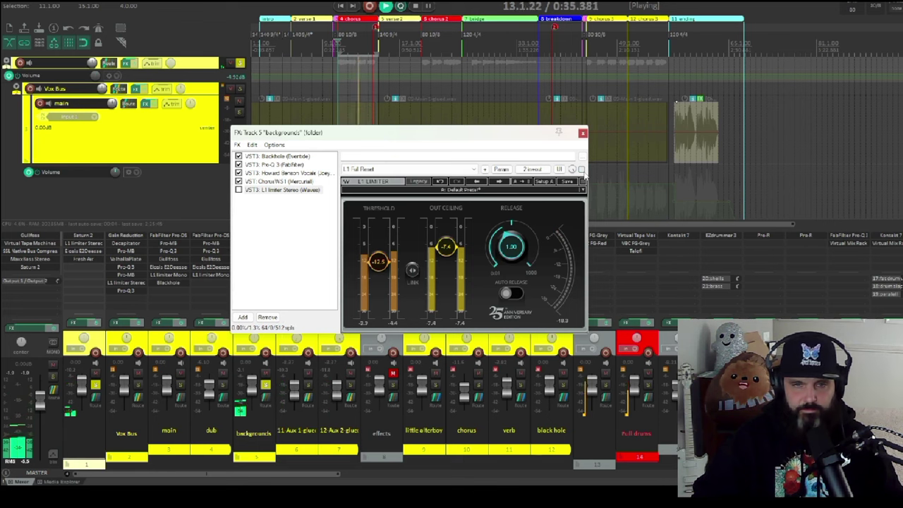
left_click(581, 170)
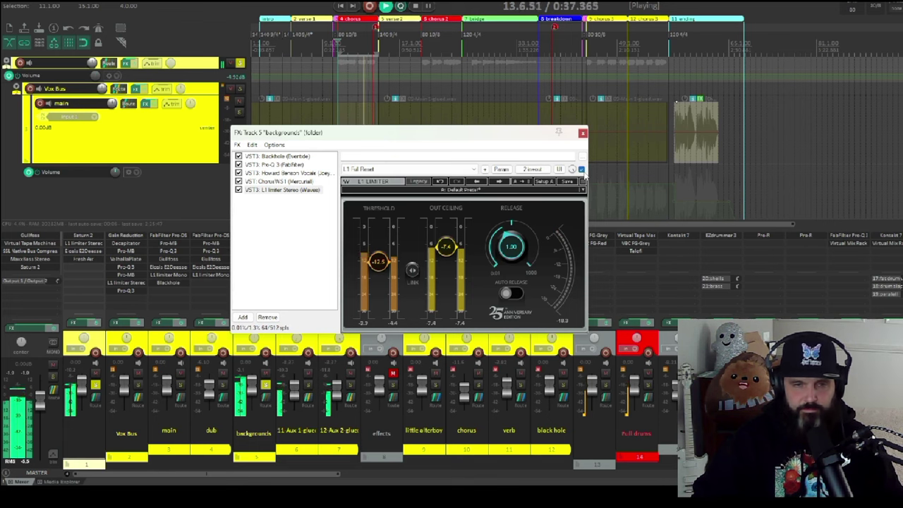
left_click(415, 5)
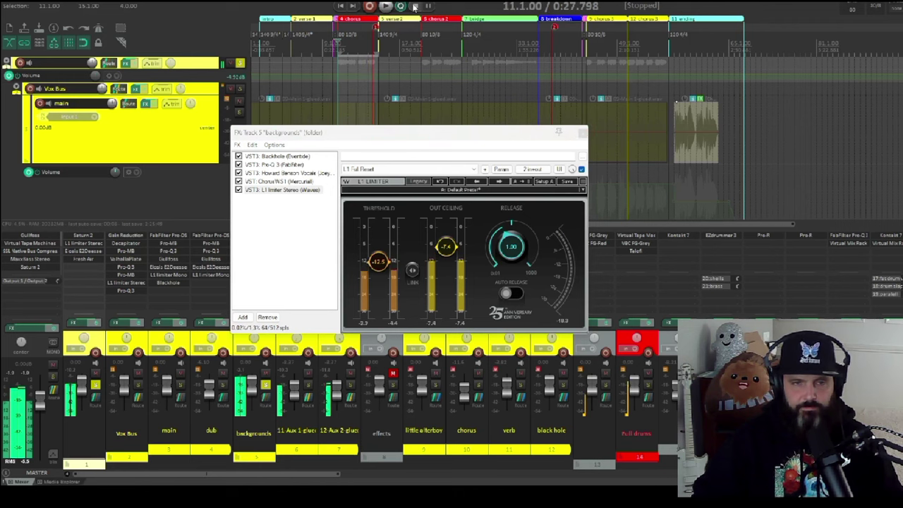
Close the backgrounds FX chain, unsolo backgrounds, and show Little AlterBoy at -2.0 pitch and formant
left_click(582, 132)
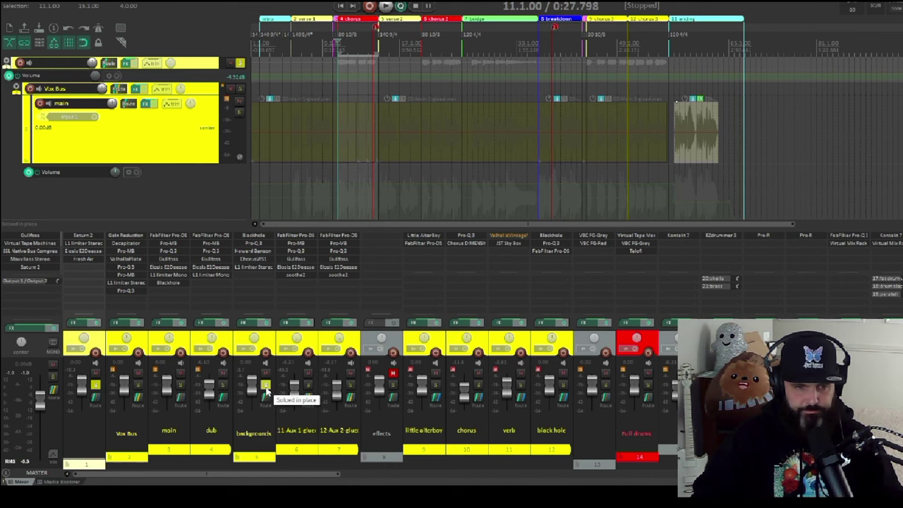
left_click(266, 388)
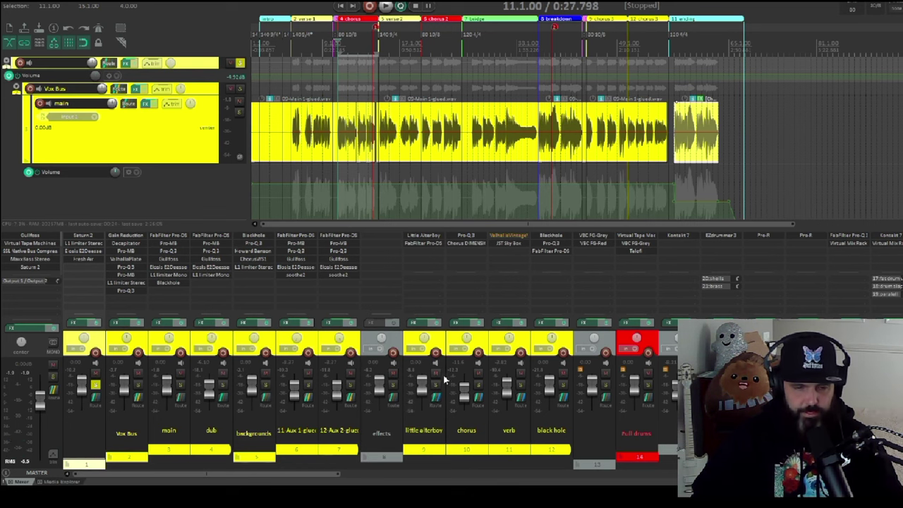
left_click(427, 237)
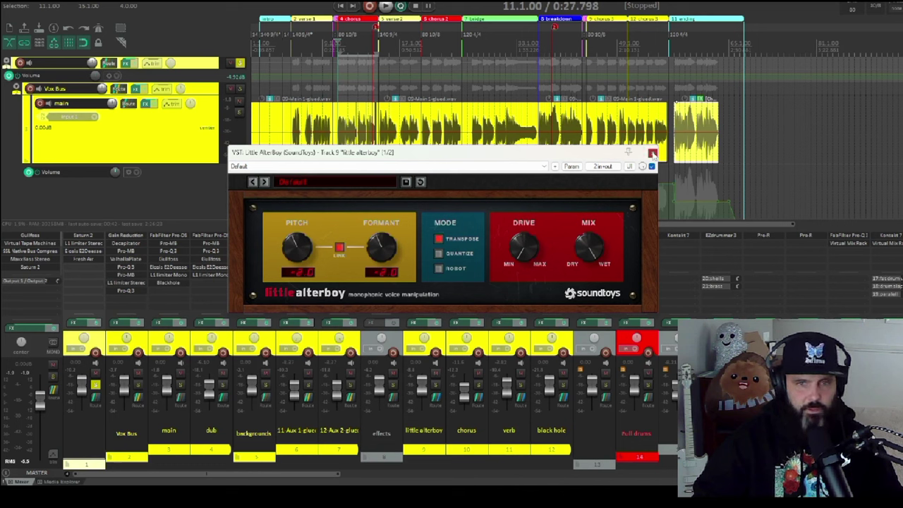
Close Little AlterBoy, solo its channel, and A/B the channel's FX bypass twice during playback
left_click(652, 154)
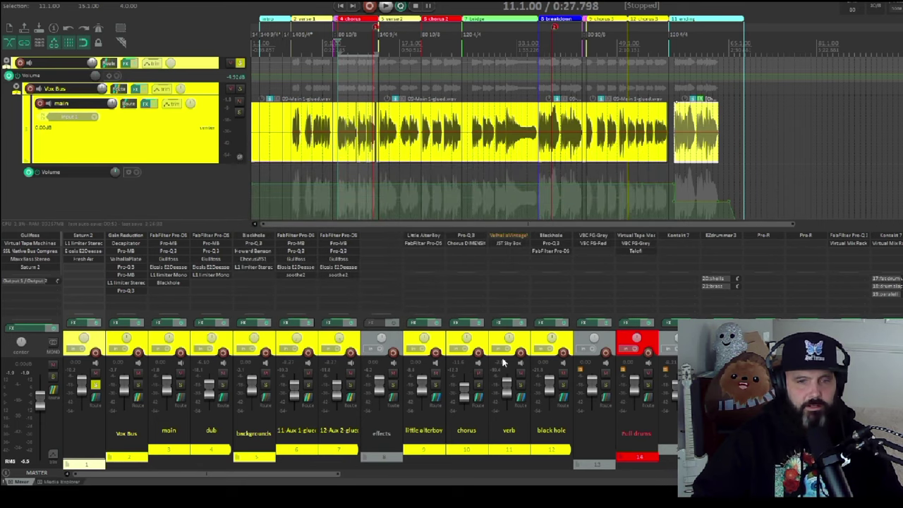
left_click(436, 383)
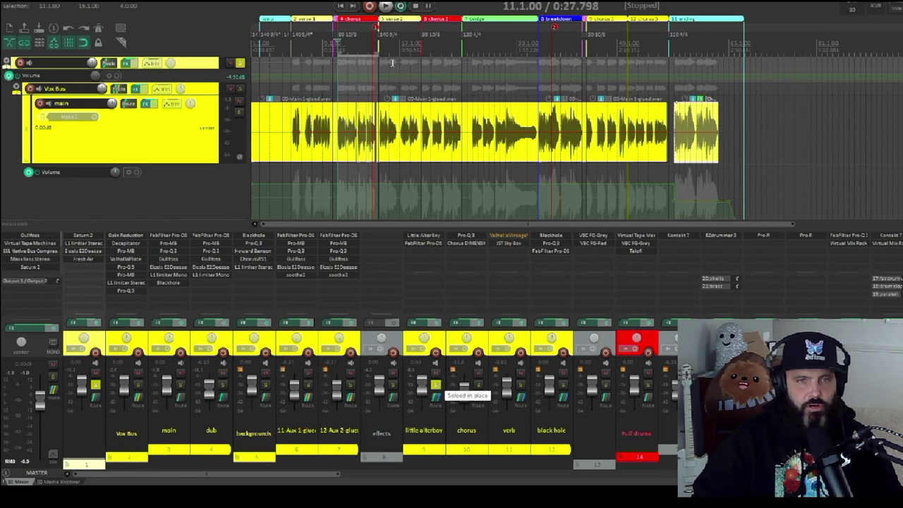
key("space")
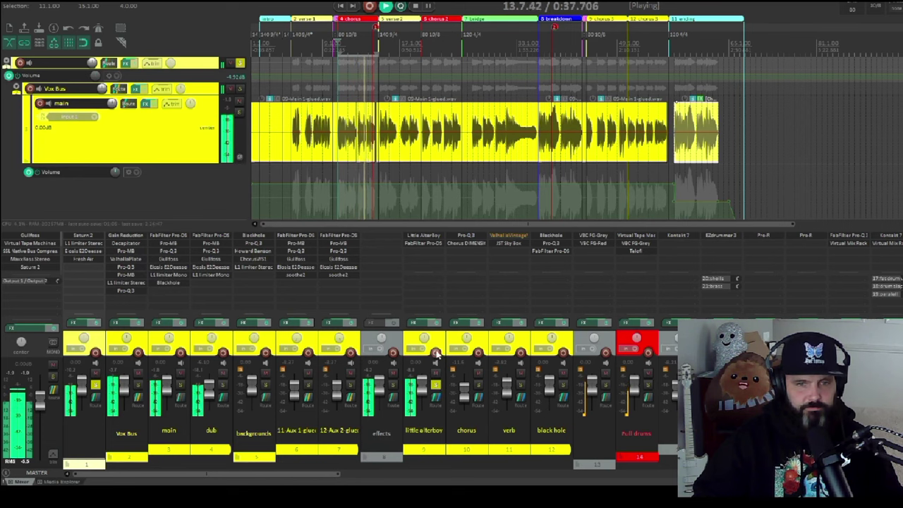
left_click(437, 323)
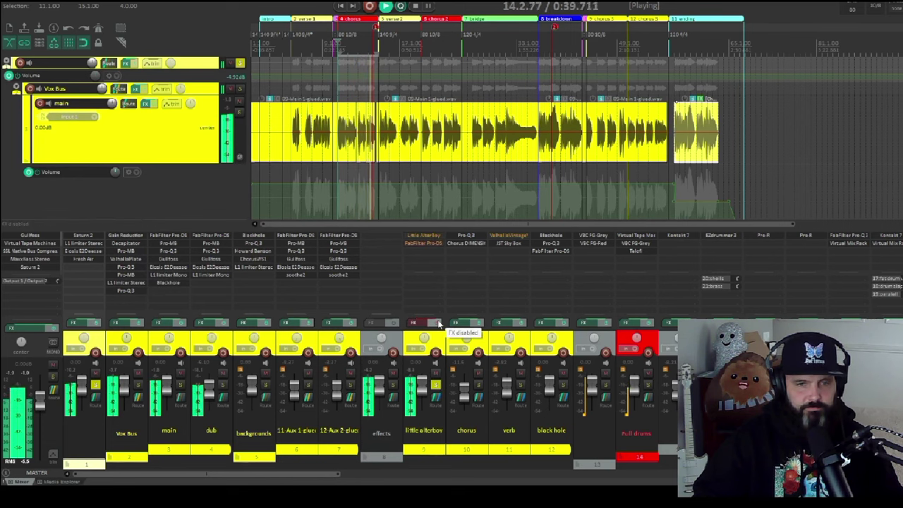
left_click(436, 323)
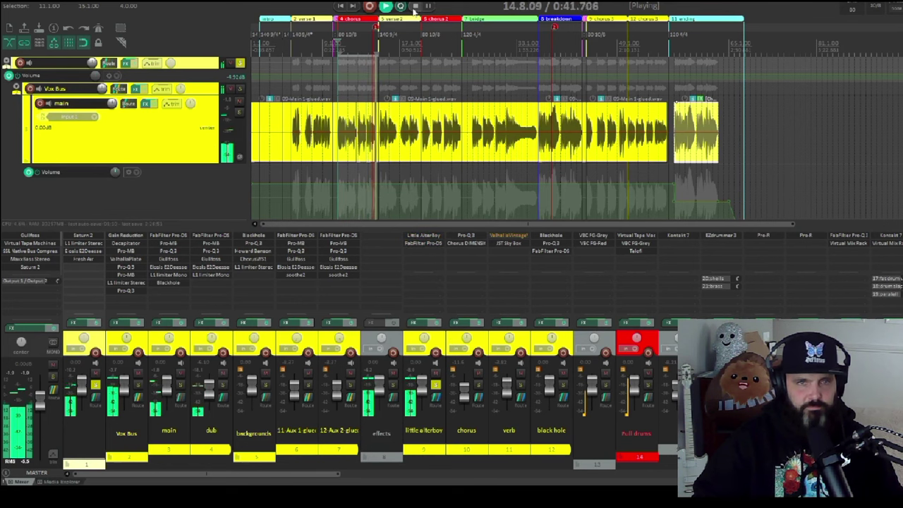
left_click(437, 323)
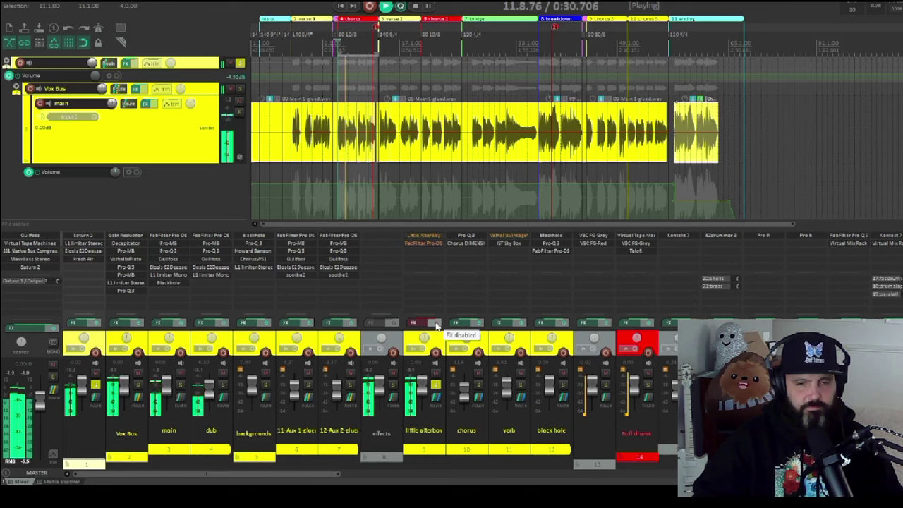
left_click(437, 323)
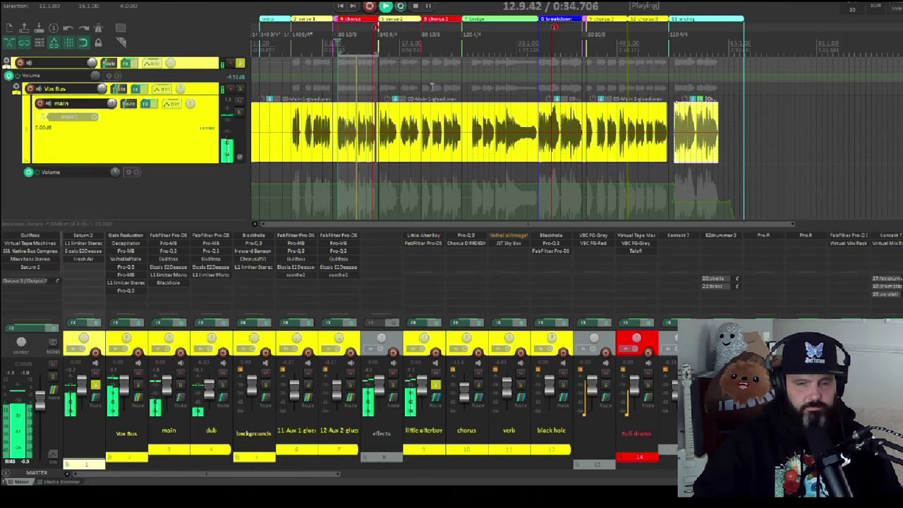
left_click(415, 6)
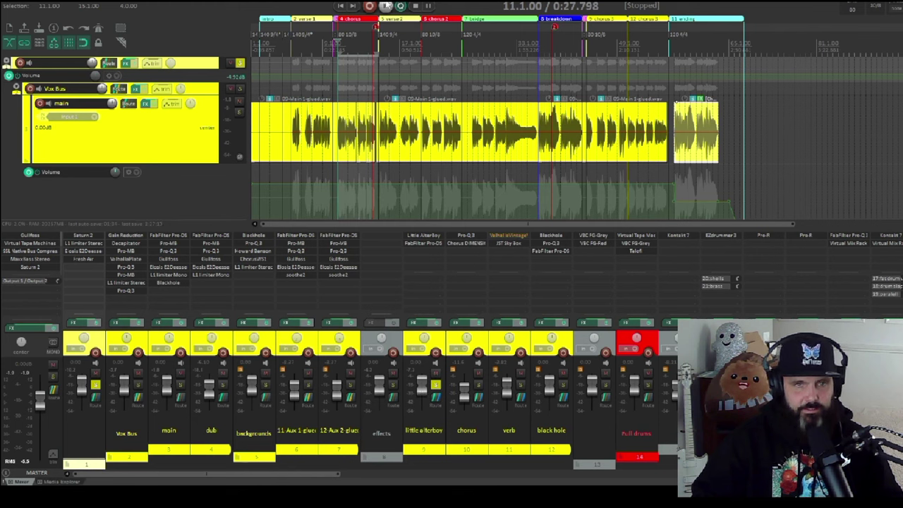
Replay with the little alterboy solo toggled again, then stop playback
left_click(386, 6)
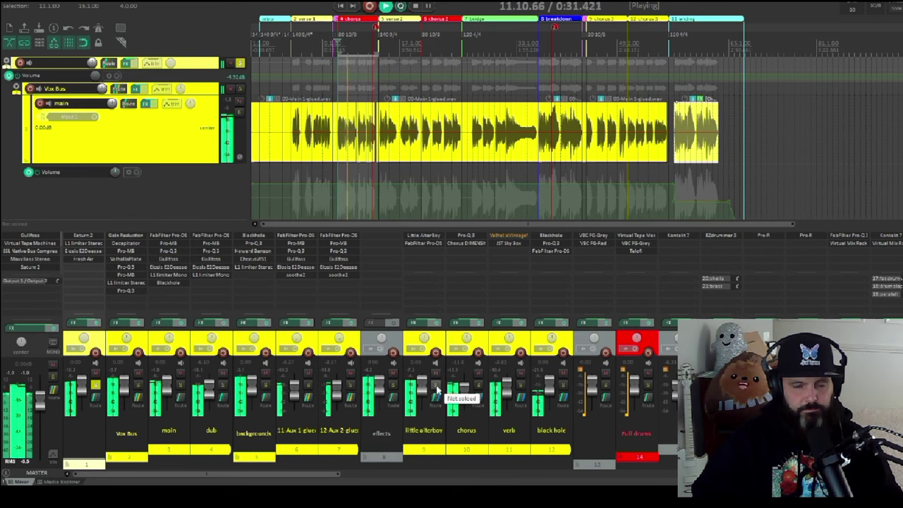
left_click(437, 386)
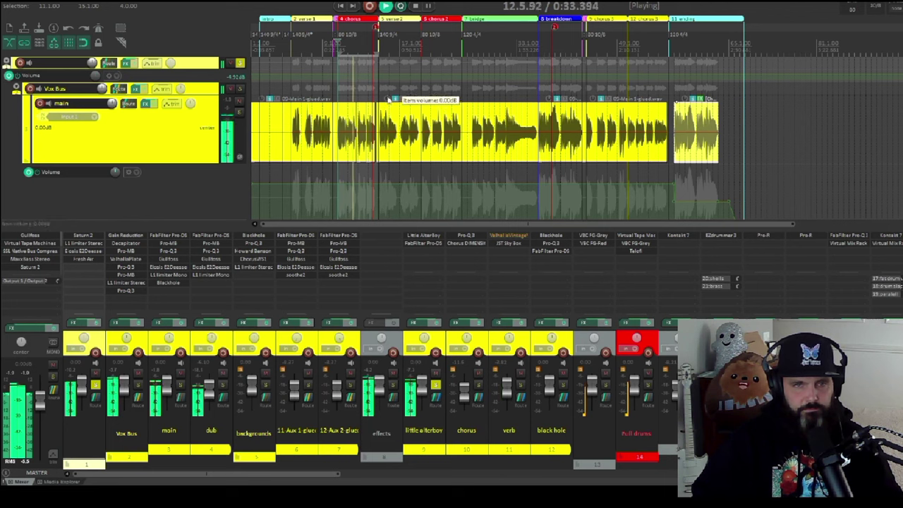
left_click(414, 5)
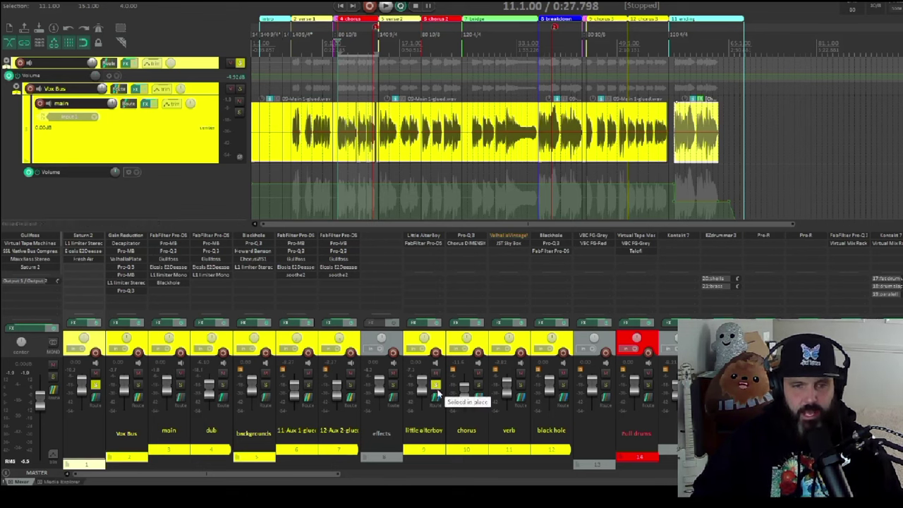
Inspect and close Pro-DS on little alterboy, then solo the chorus channel
left_click(426, 243)
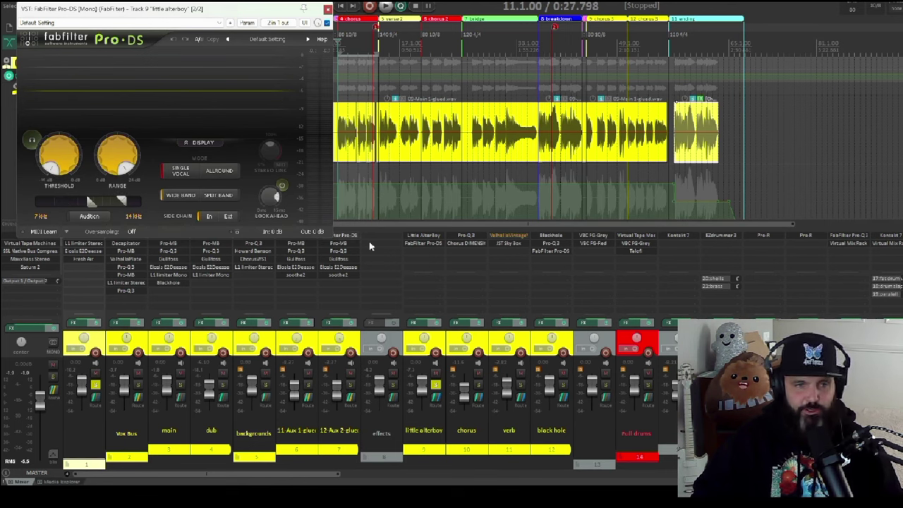
left_click(327, 8)
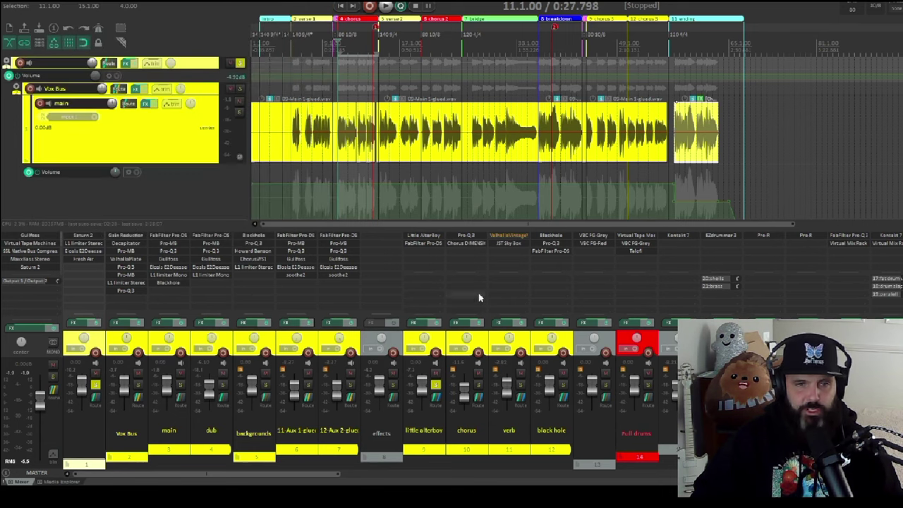
left_click(478, 385)
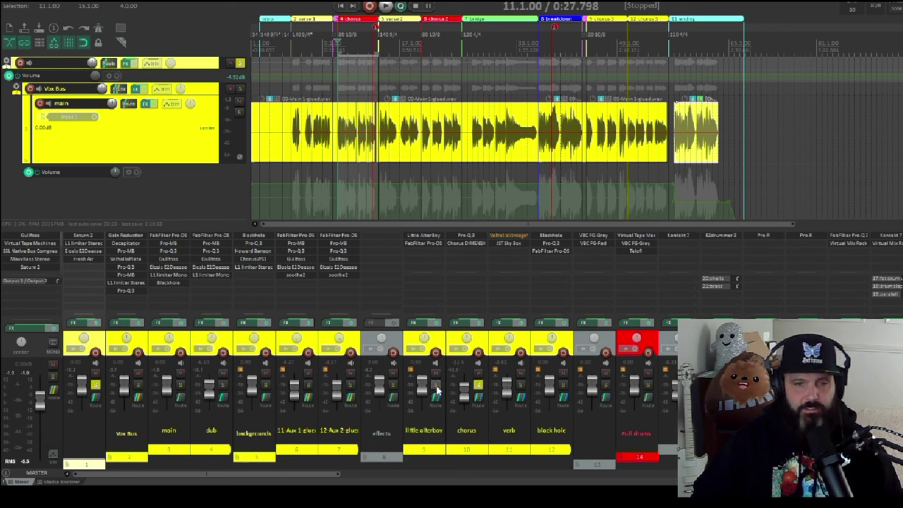
left_click(385, 6)
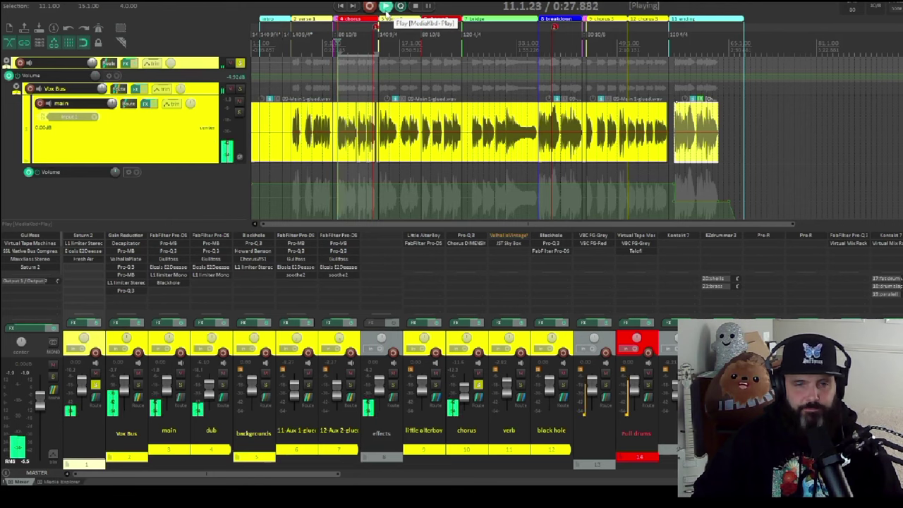
left_click(465, 235)
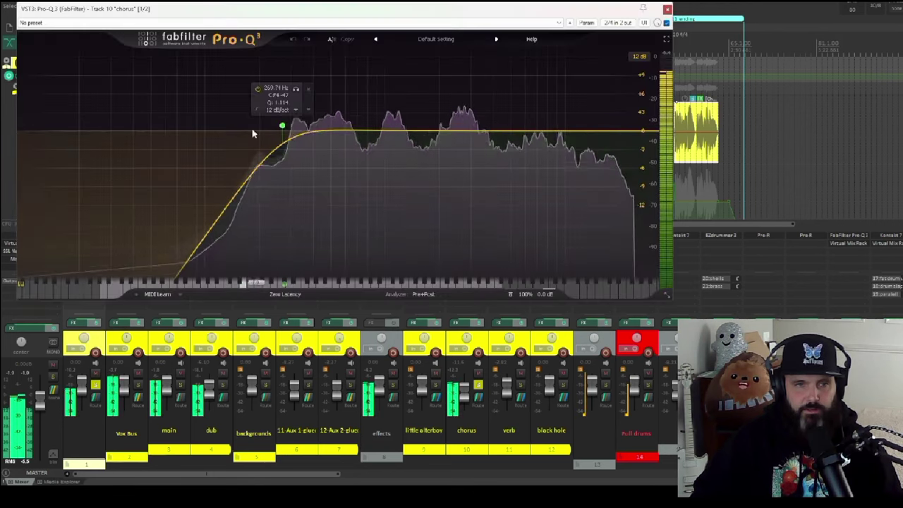
key("Escape")
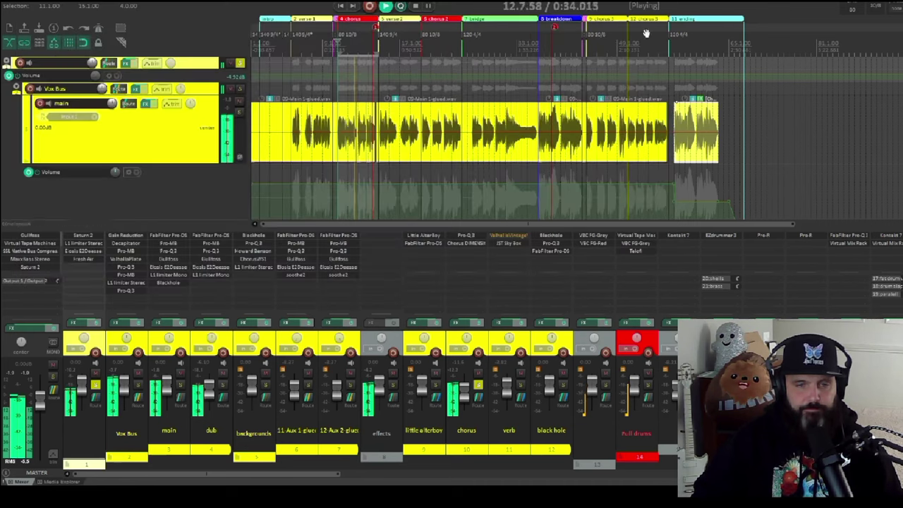
left_click(467, 243)
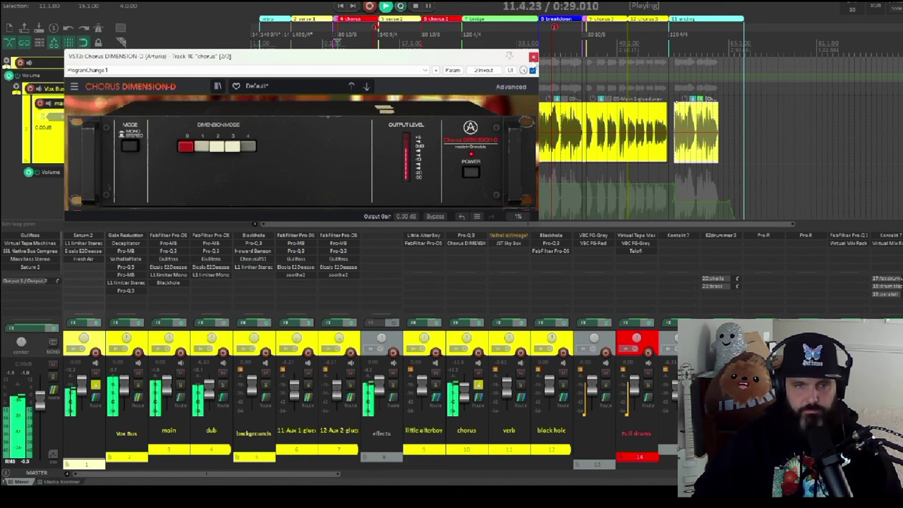
left_click(533, 56)
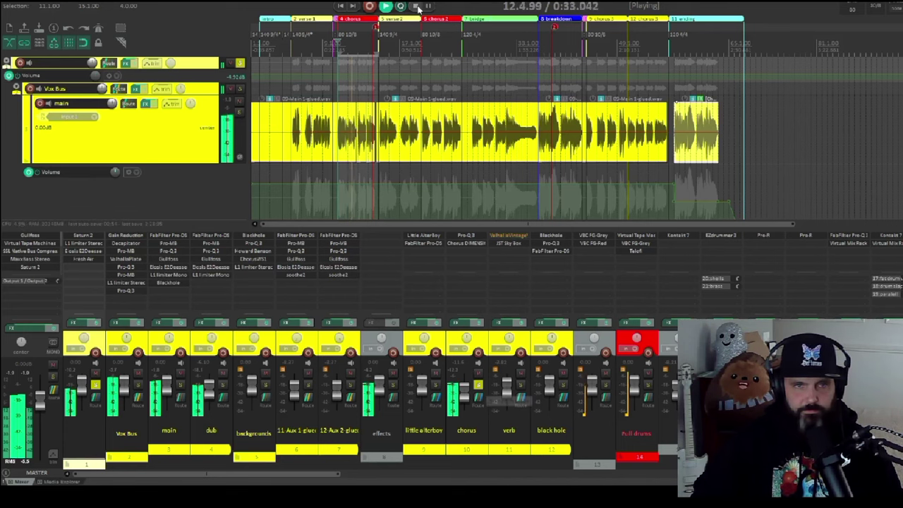
key("space")
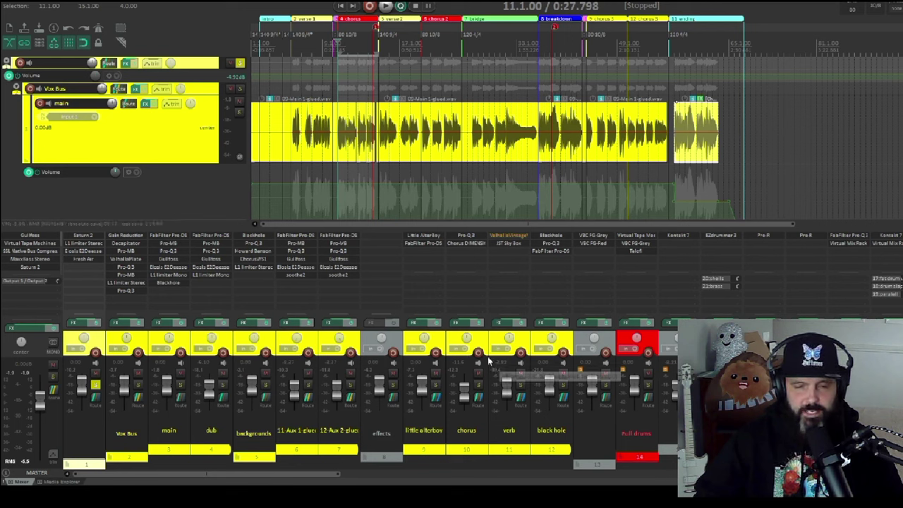
Open JST Sky Box on verb, solo the verb track, play the reverb, then close Sky Box
left_click(507, 244)
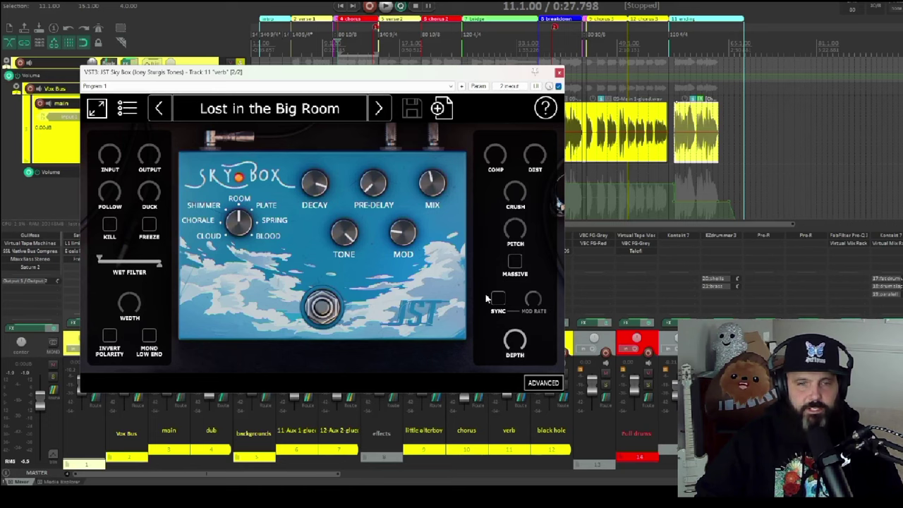
left_click_drag(466, 74, 420, 44)
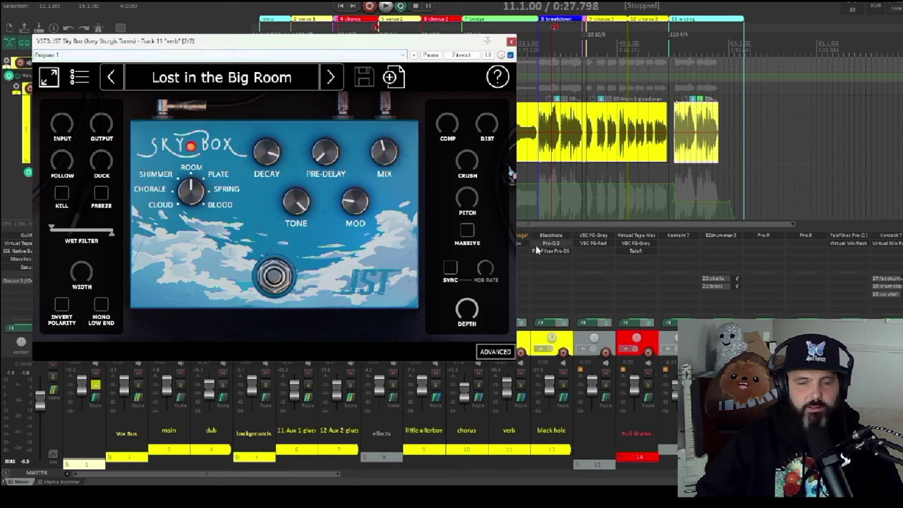
left_click(521, 384)
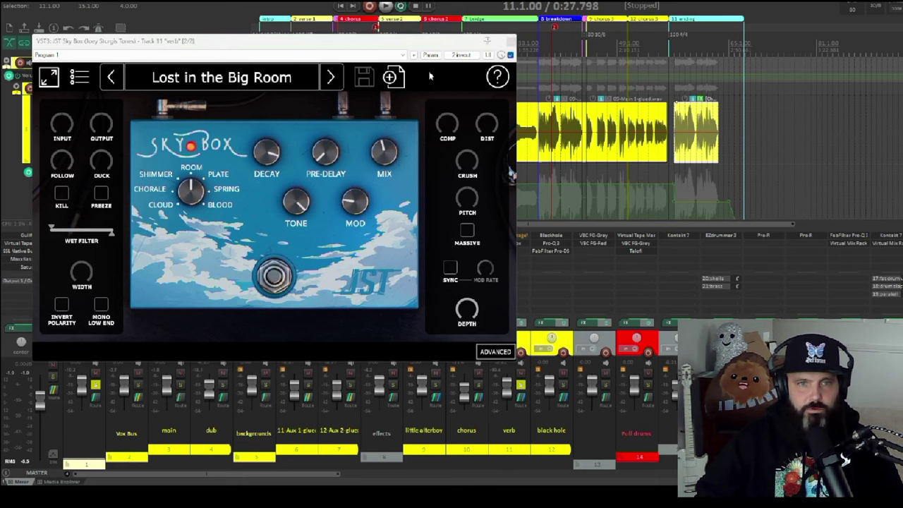
left_click_drag(436, 41, 541, 120)
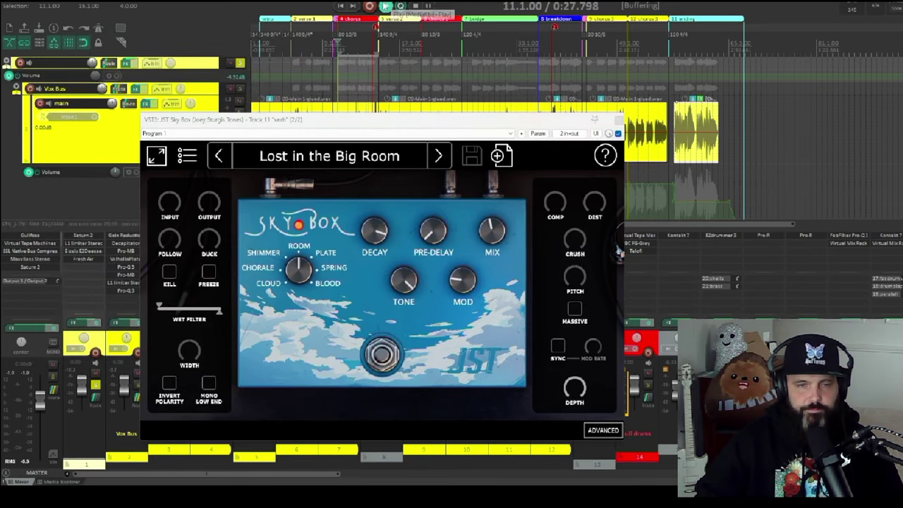
left_click(386, 5)
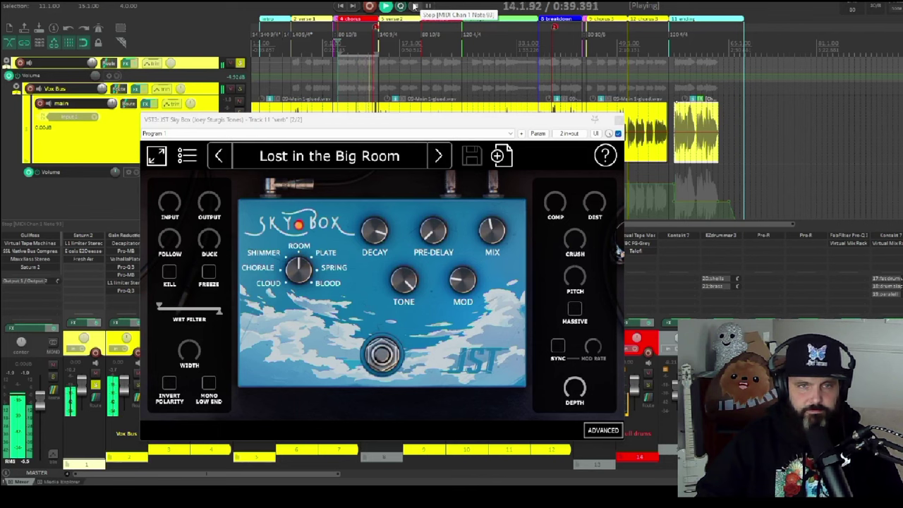
left_click(415, 6)
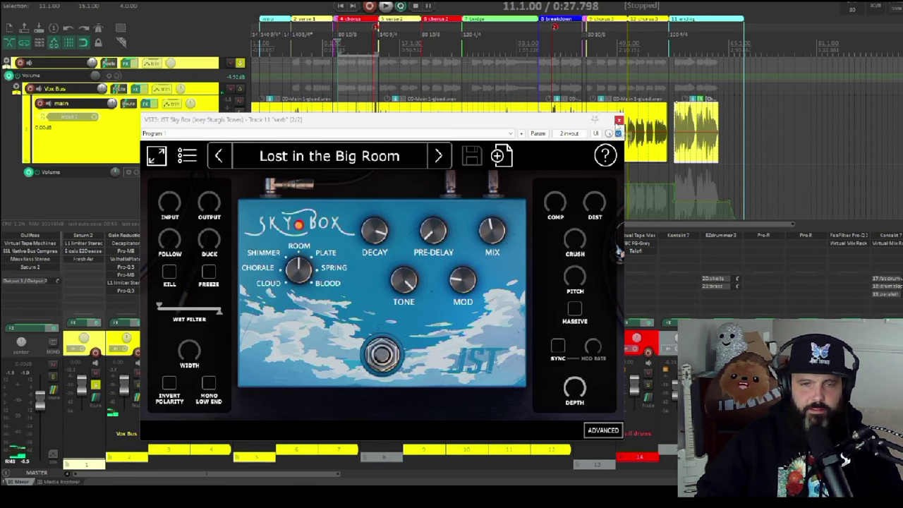
left_click(619, 120)
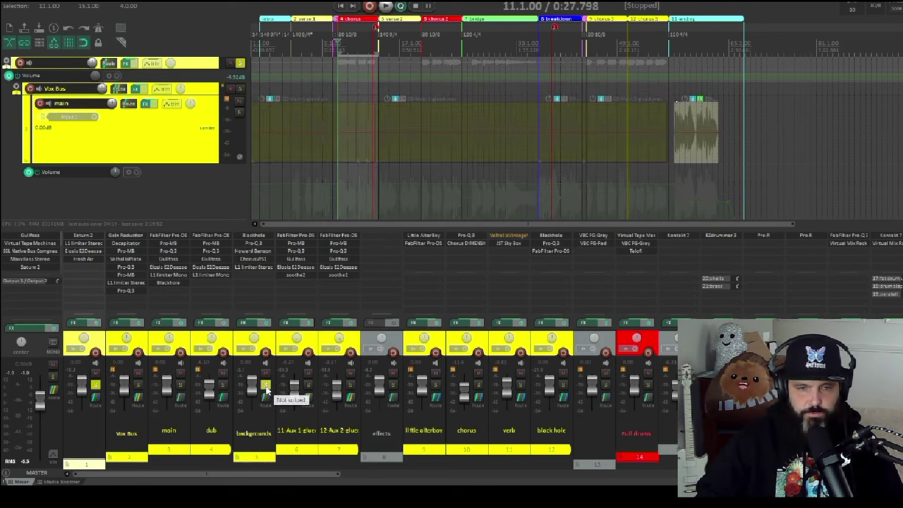
key("space")
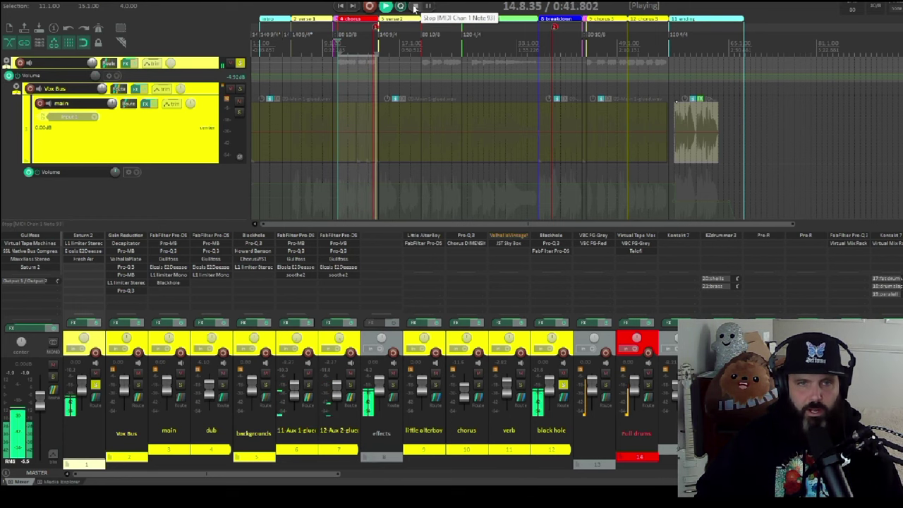
left_click(416, 7)
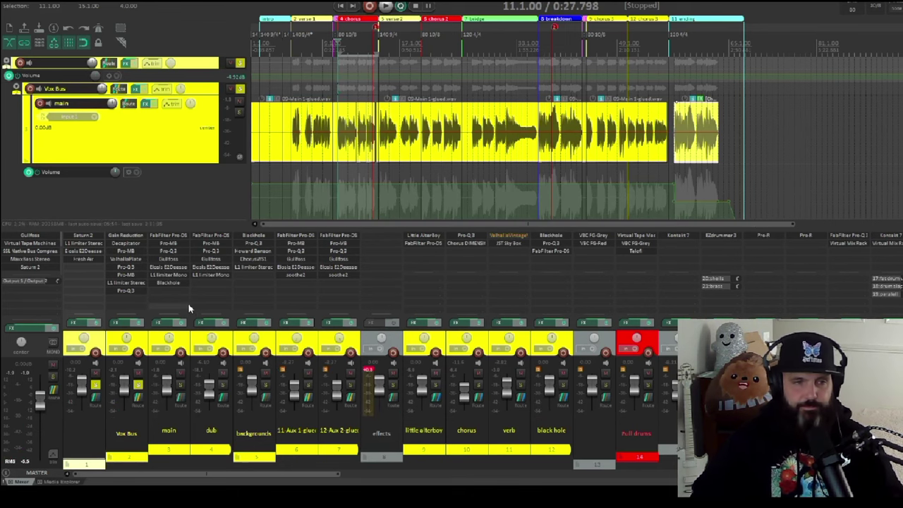
Select the Vox Bus track and A/B its effects bypassed and active
left_click(95, 392)
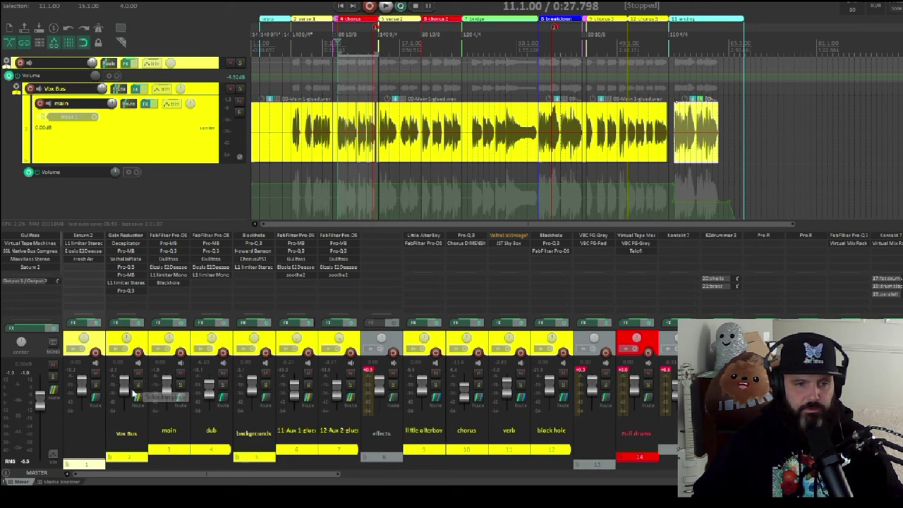
left_click(138, 386)
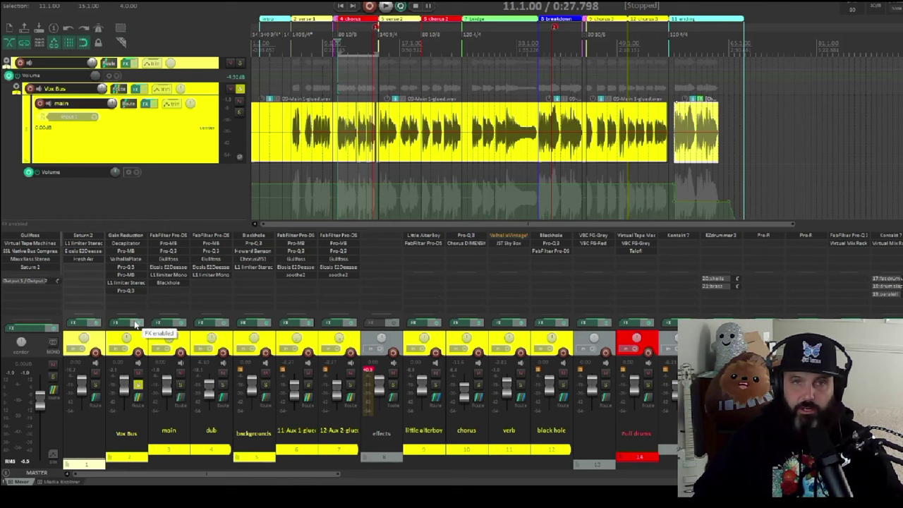
left_click(137, 324)
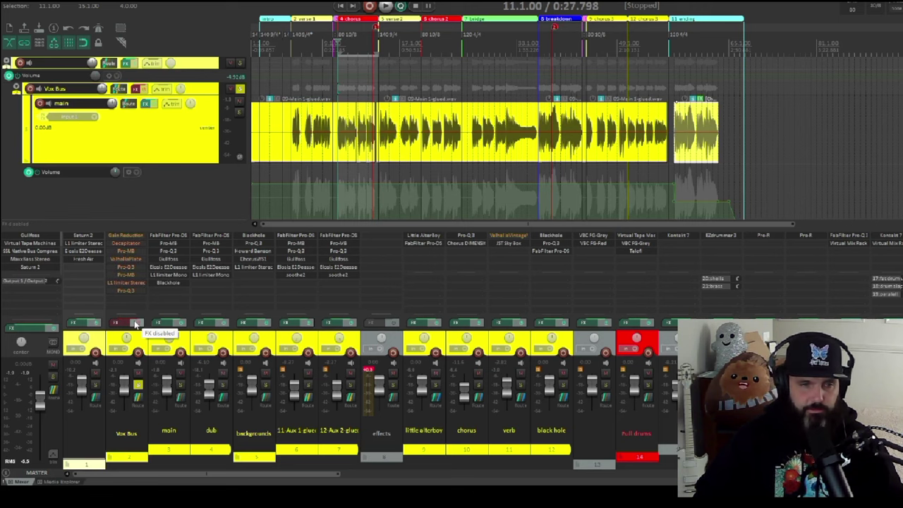
left_click(136, 324)
Open the Vox Bus FX chain, led by Gain Reduction, and play it through
left_click(114, 323)
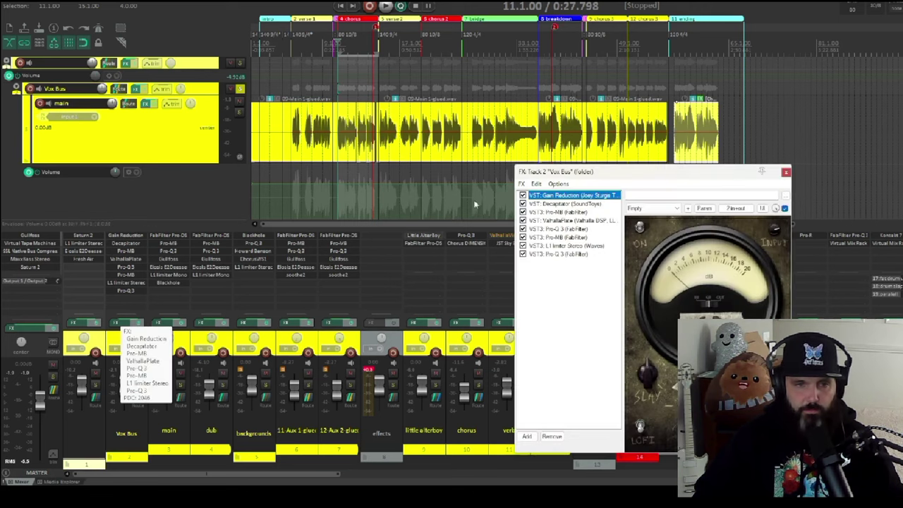
left_click(386, 5)
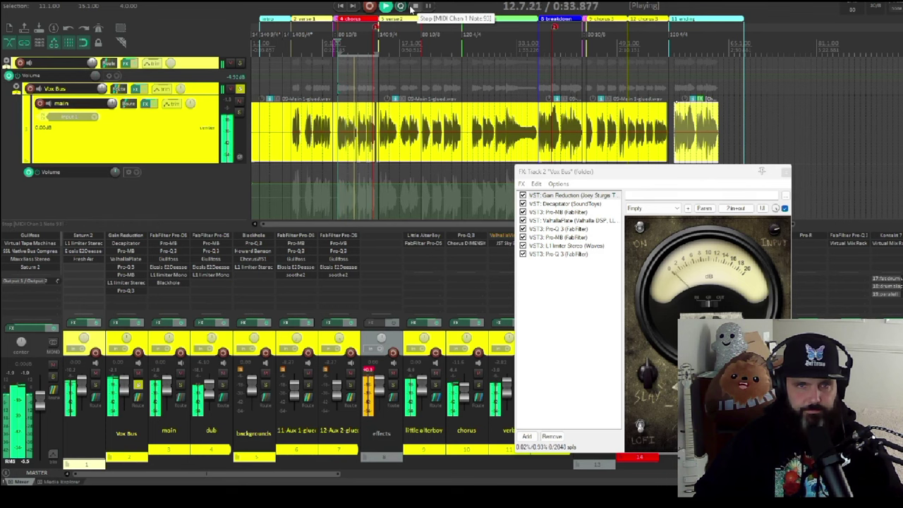
left_click(411, 7)
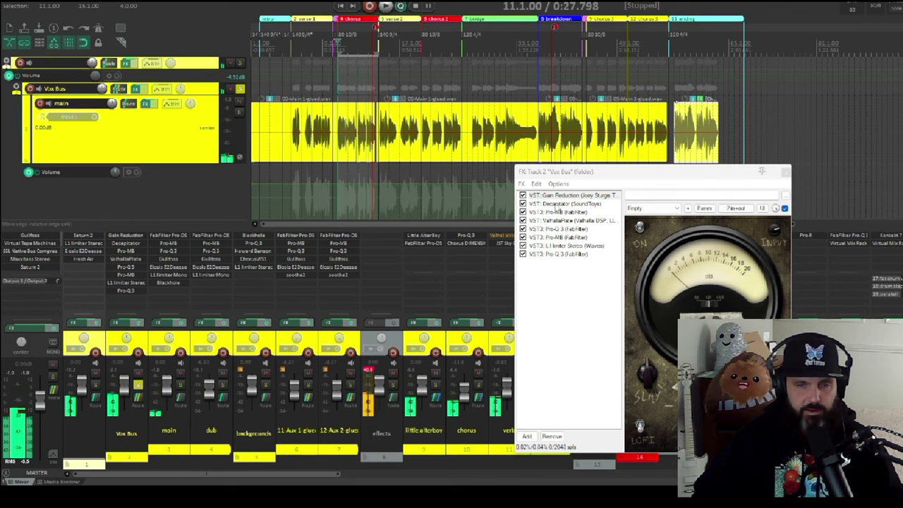
View Decapitator, reposition the chain window, then show Pro-MB's 'De-ess and Enhance' preset
left_click(575, 204)
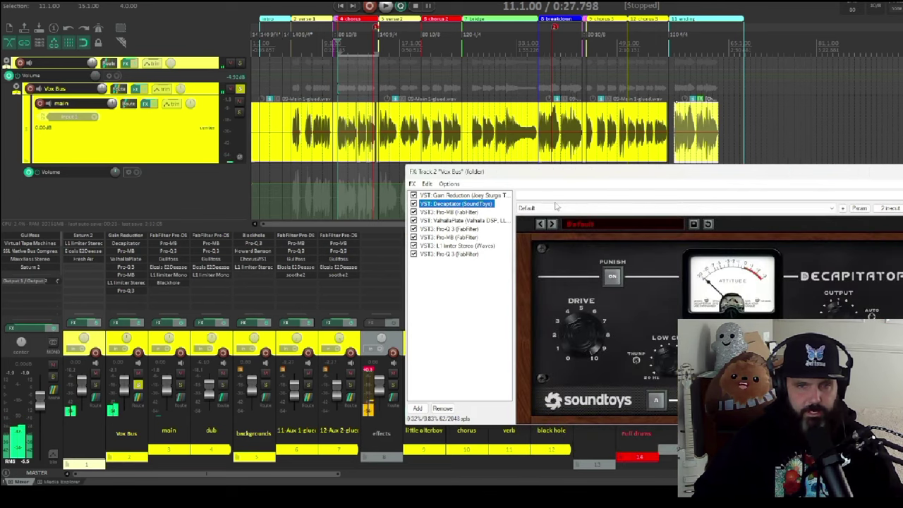
left_click_drag(667, 178, 600, 126)
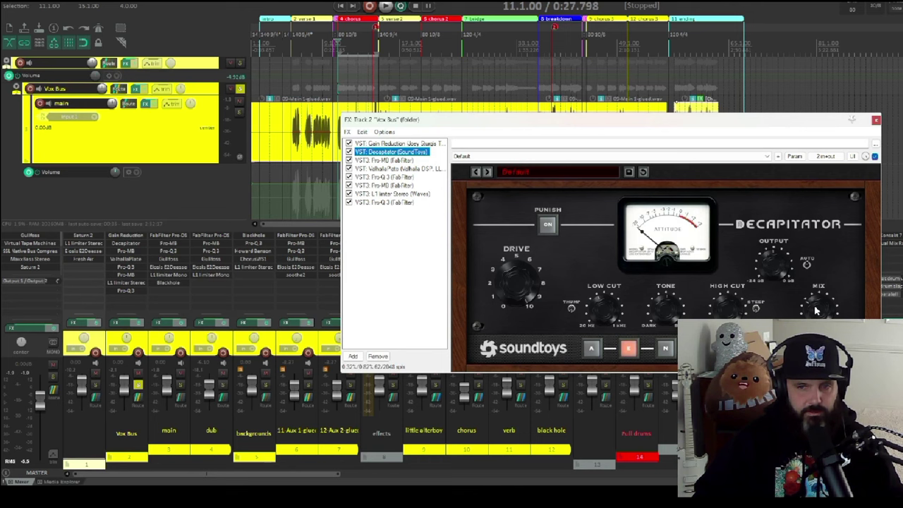
left_click(585, 153)
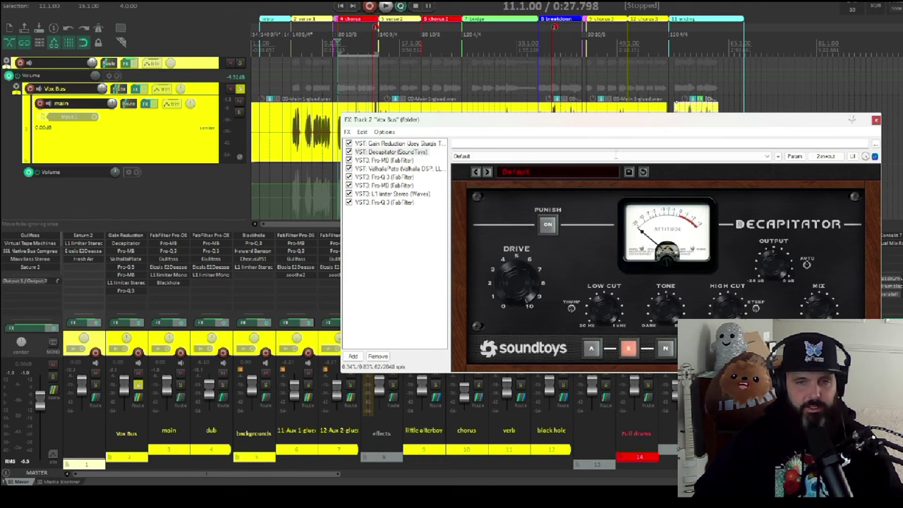
left_click(394, 161)
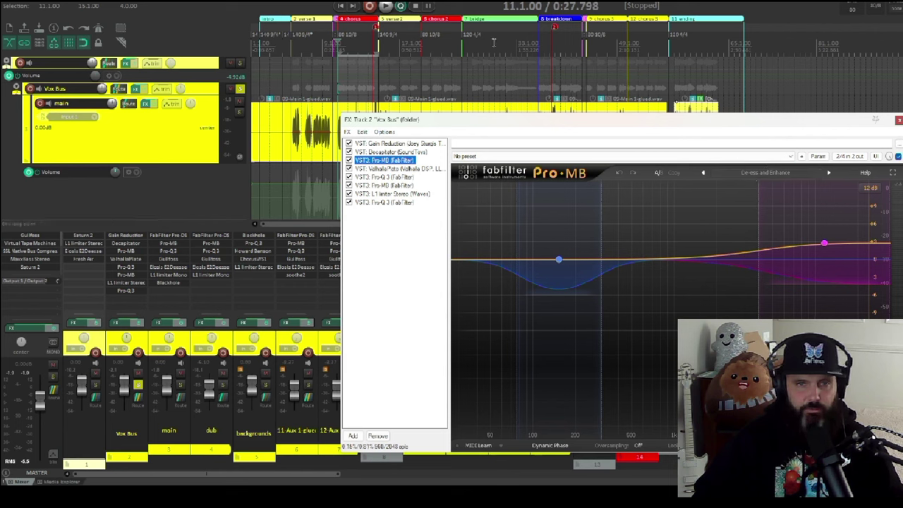
Play the Vox Bus with Pro-MB, then ValhallaPlate, and display the 104 Hz Pro-Q 3 low cut
left_click(386, 5)
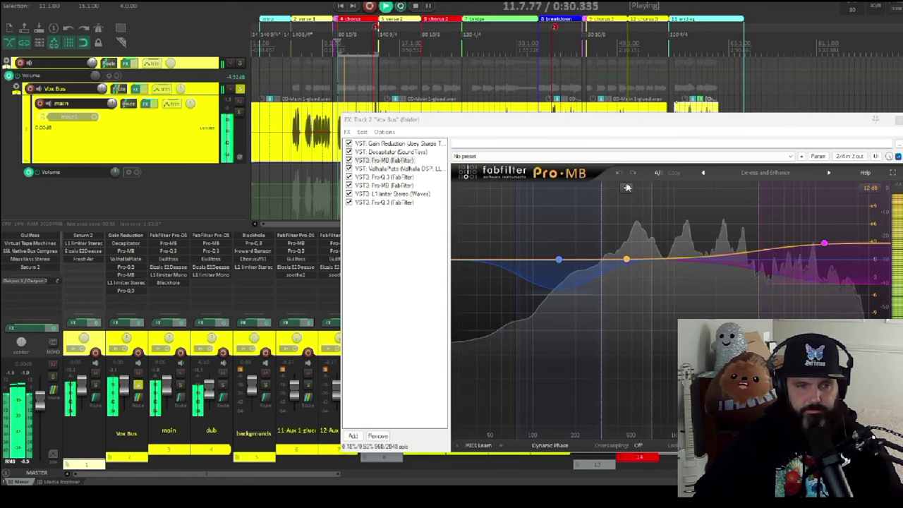
left_click(416, 7)
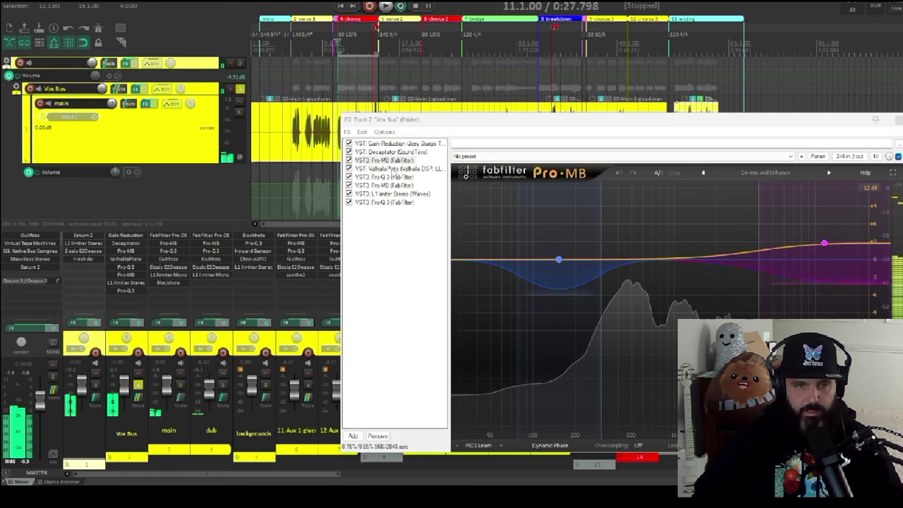
left_click(393, 169)
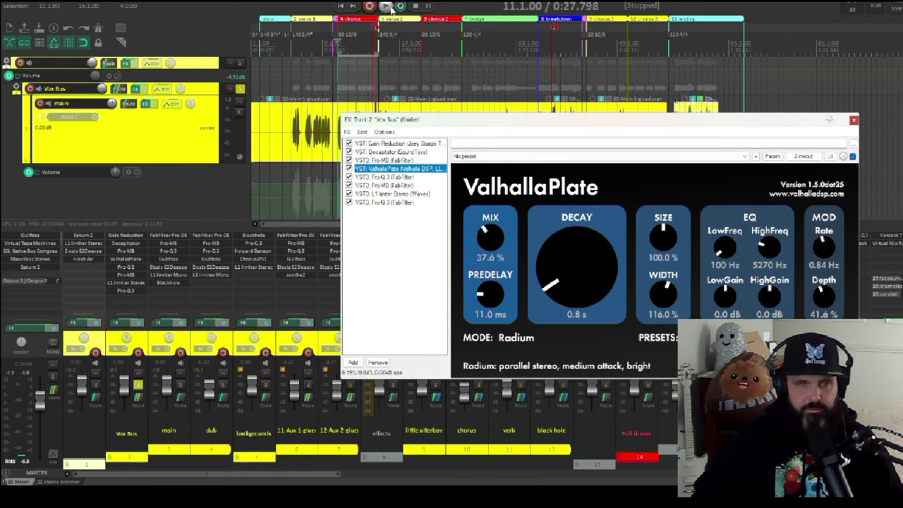
left_click(387, 6)
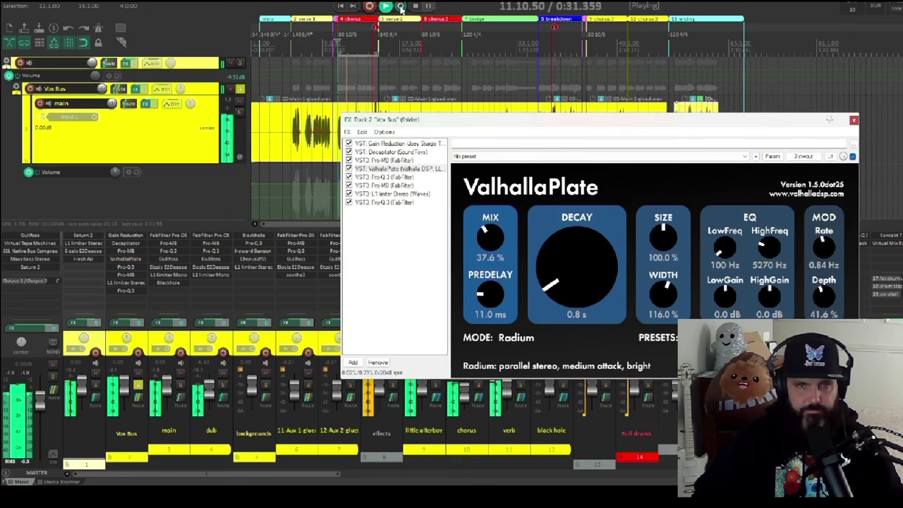
left_click(415, 5)
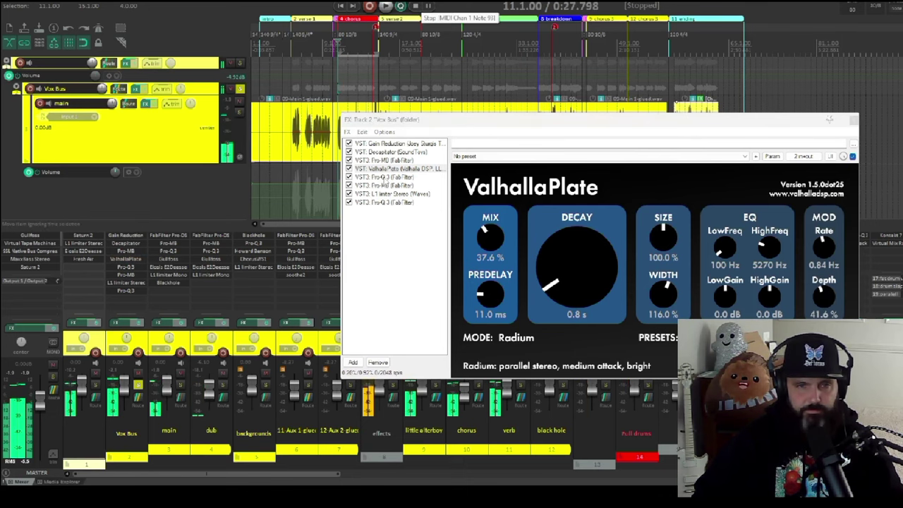
left_click(410, 177)
Inspect the Pro-Q 3's 495 Hz EQ band settings
mouse_move(471, 279)
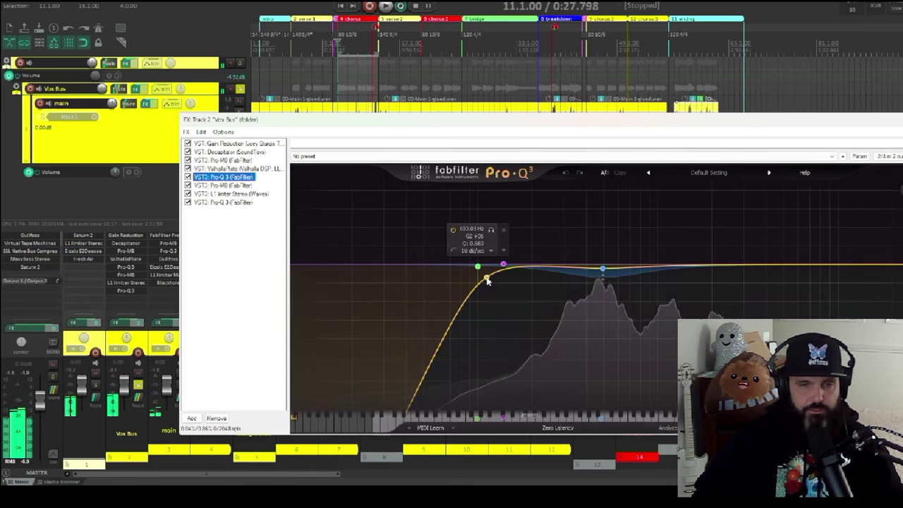
mouse_move(515, 256)
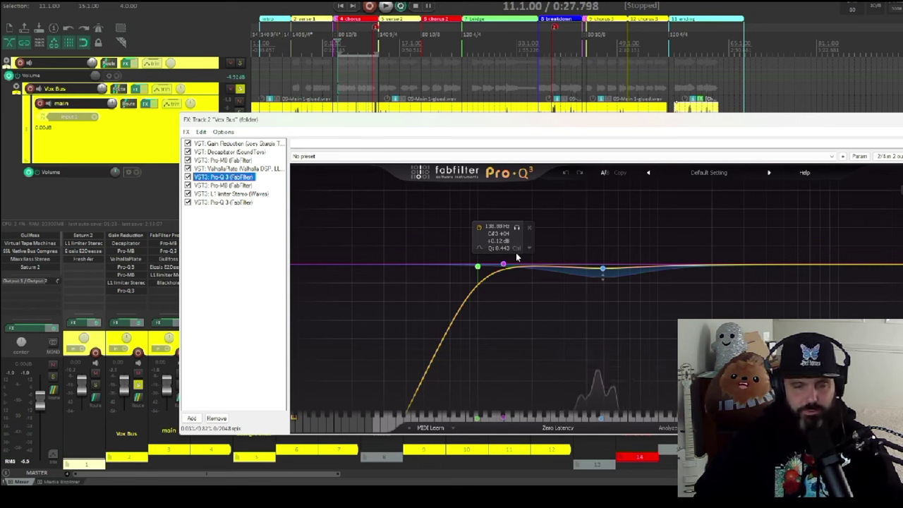
left_click(602, 270)
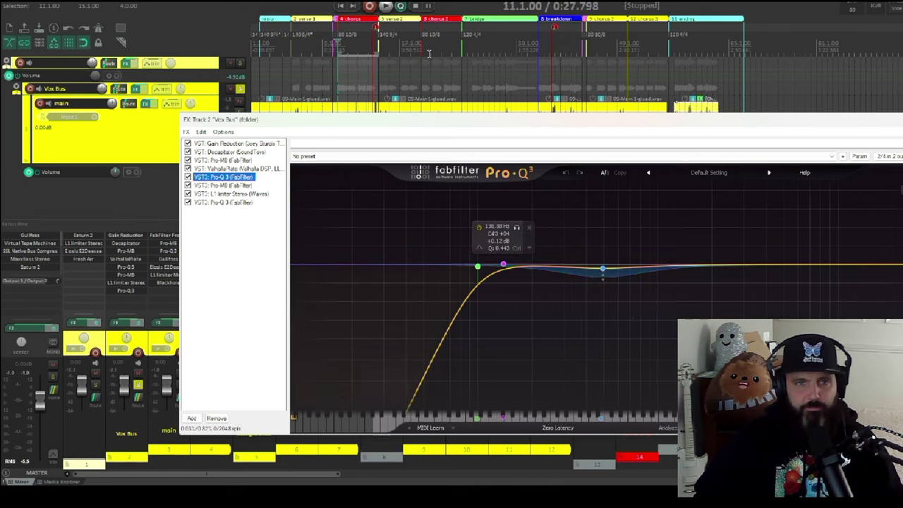
Audition the EQ, then show the second Pro-MB's single high band cutting above ~5 kHz
left_click(386, 5)
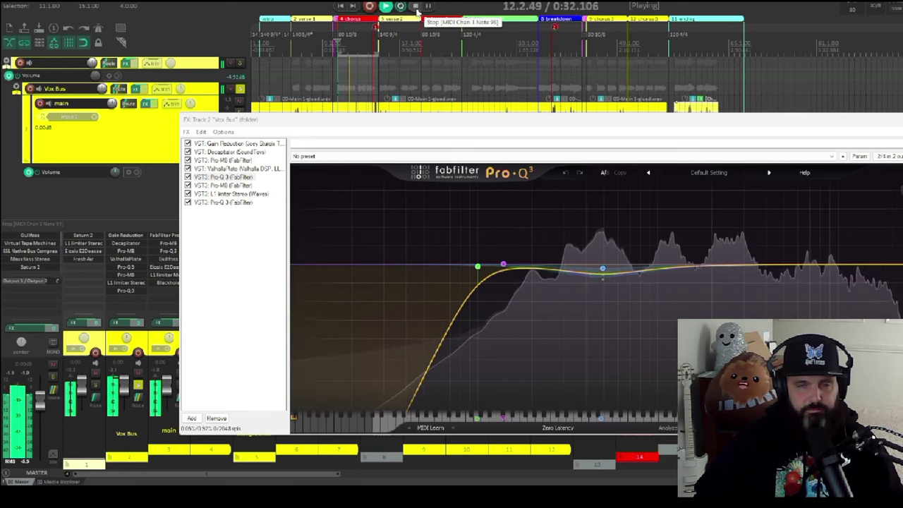
left_click(416, 6)
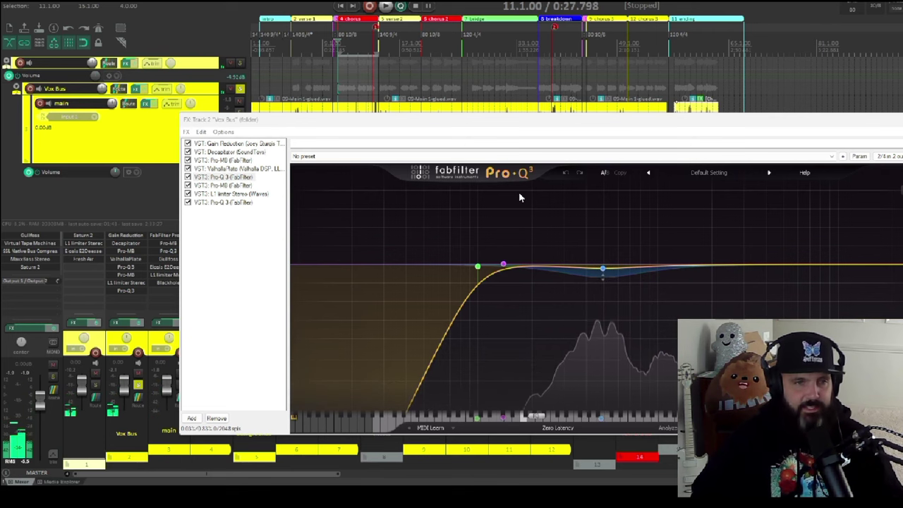
left_click(271, 185)
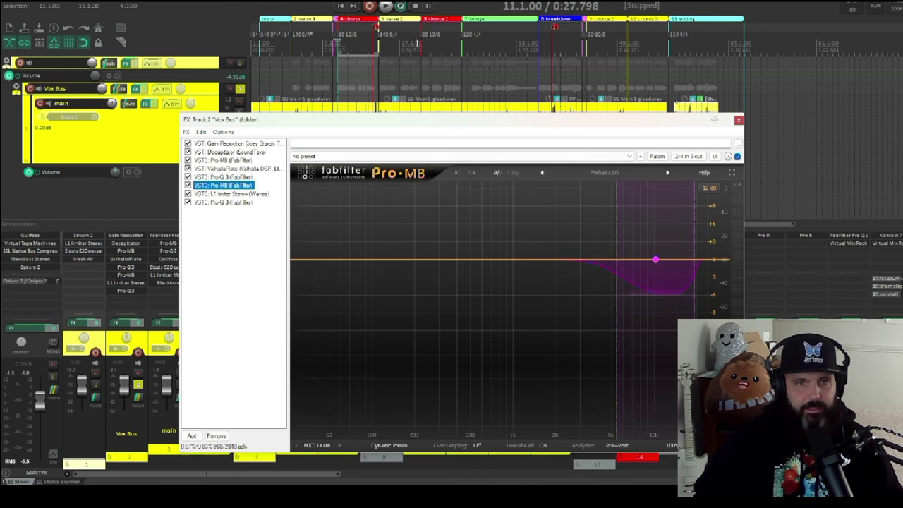
Audition the second Pro-MB, then display the L1 limiter Stereo (threshold about -4.3, release 1.00)
left_click(393, 7)
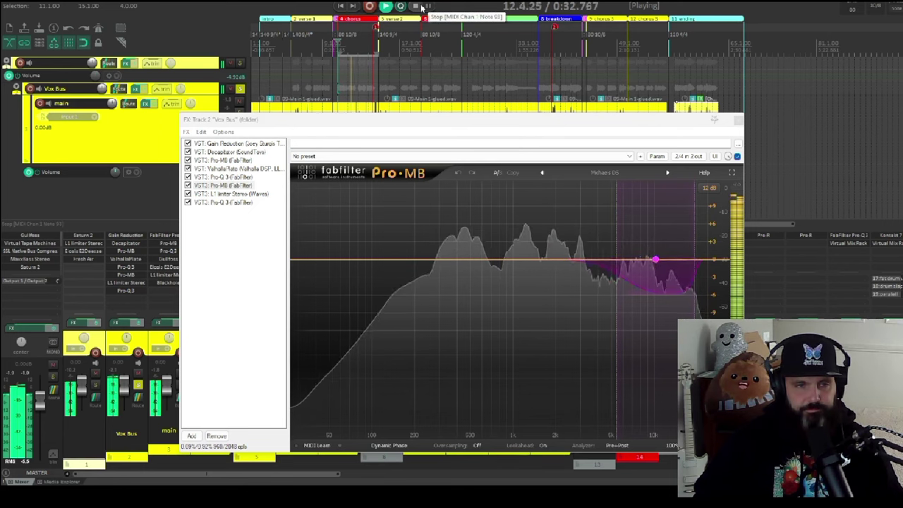
left_click(421, 7)
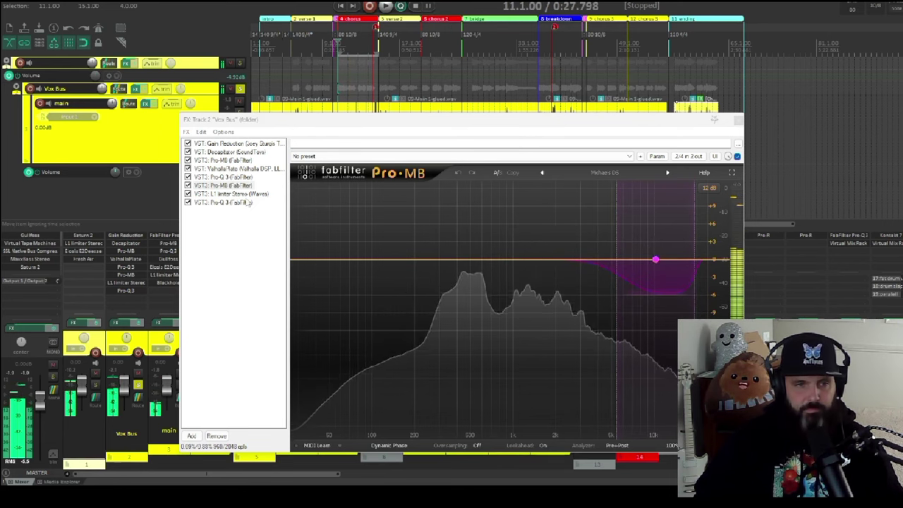
left_click(248, 202)
left_click(246, 194)
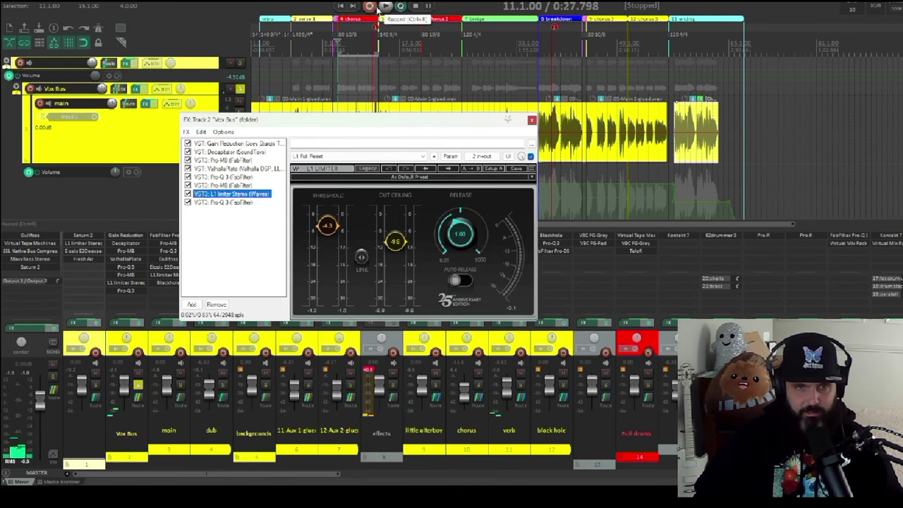
After a listen, make the low cut on the Vox Bus's final Pro-Q 3 steeper
left_click(385, 6)
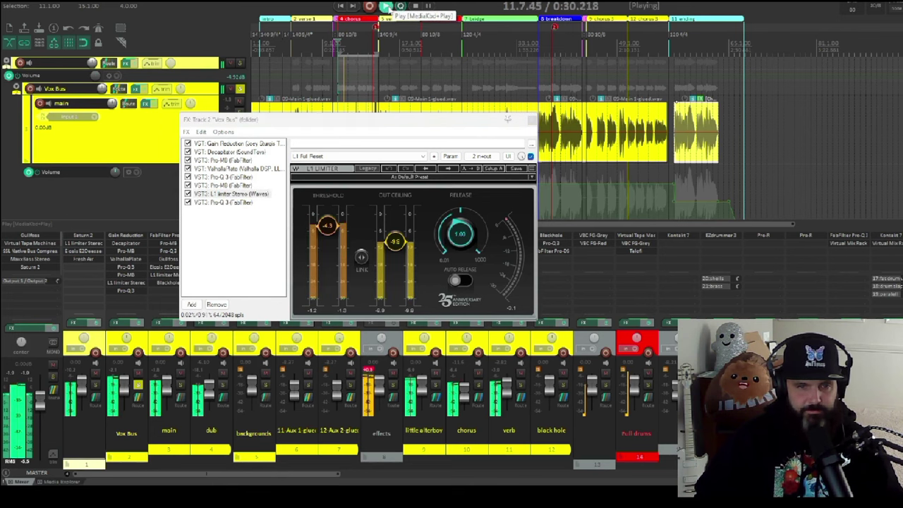
key("space")
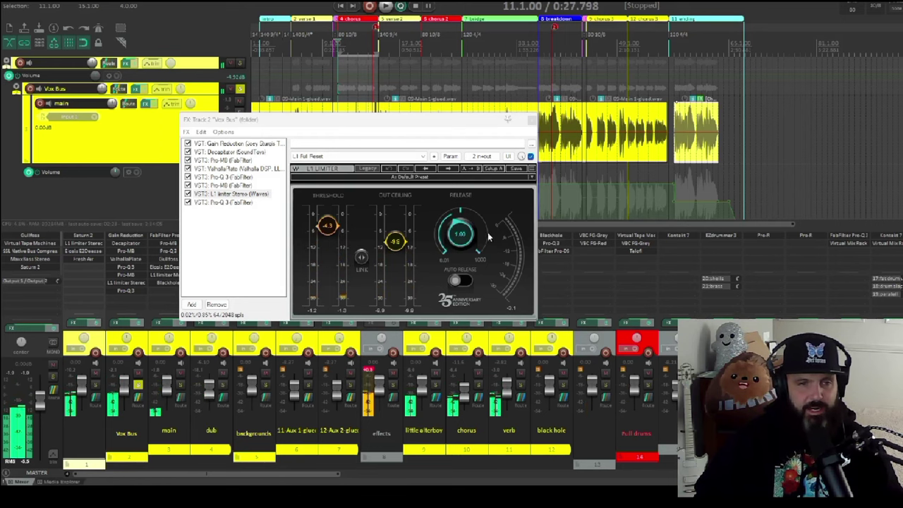
left_click(223, 202)
left_click_drag(574, 268, 533, 262)
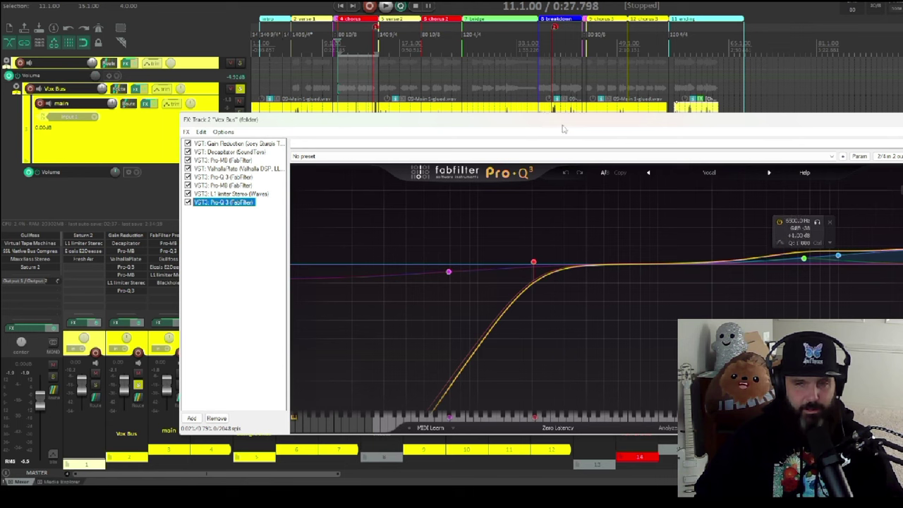
Audition the steeper low cut, then close the Vox Bus FX chain
left_click(386, 6)
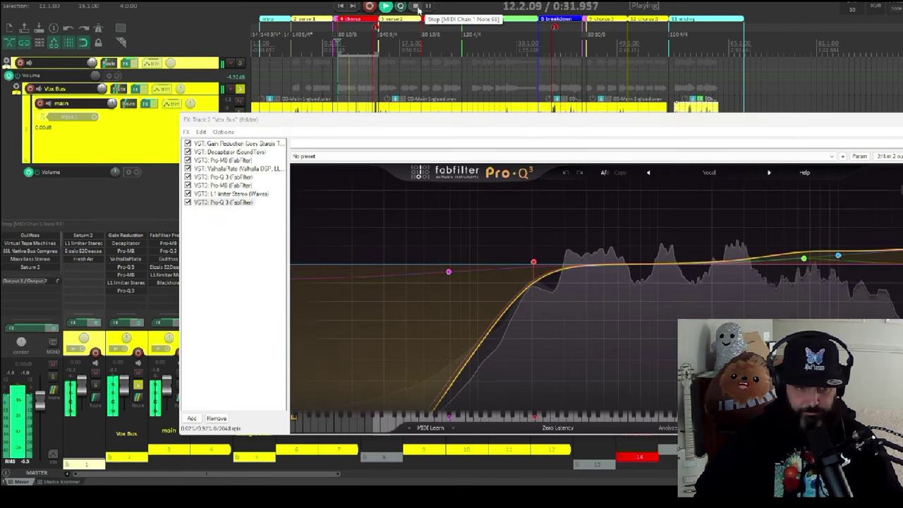
left_click(416, 5)
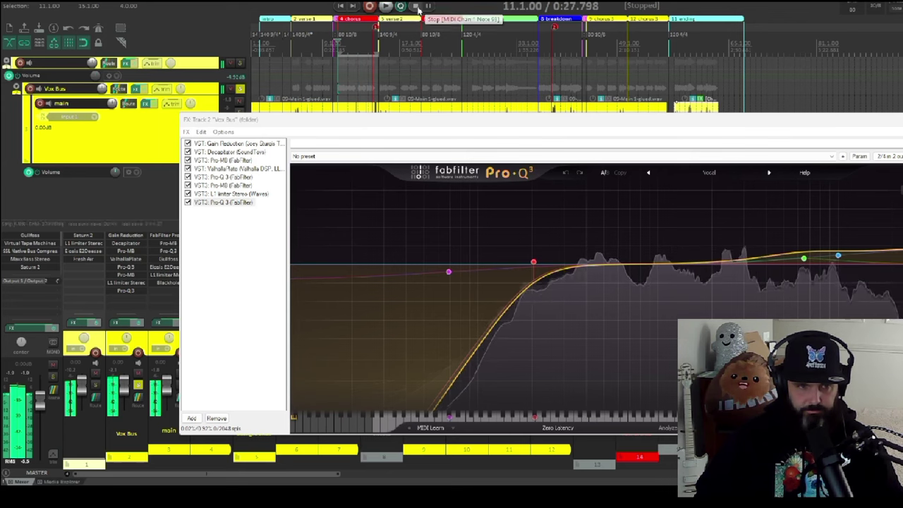
left_click(139, 394)
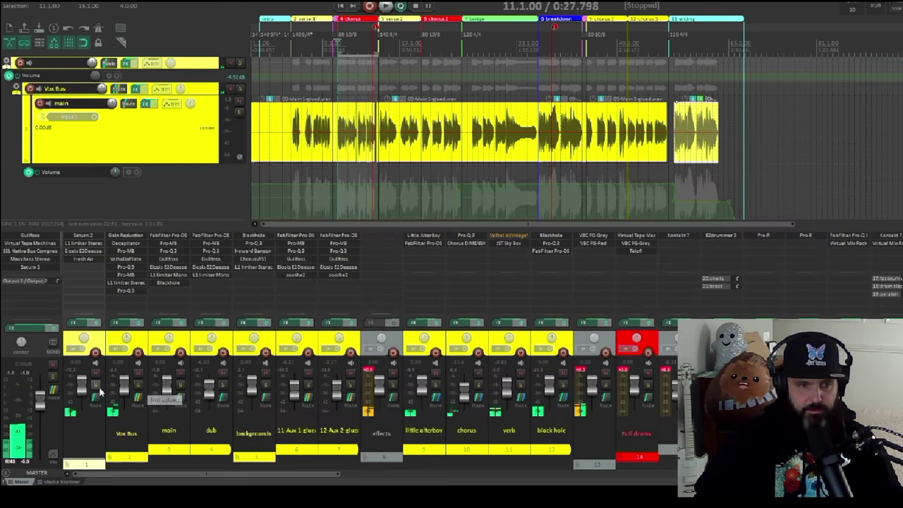
Solo the final vocal bus, select bars 24 to 37 around the bridge, and play them
left_click(96, 386)
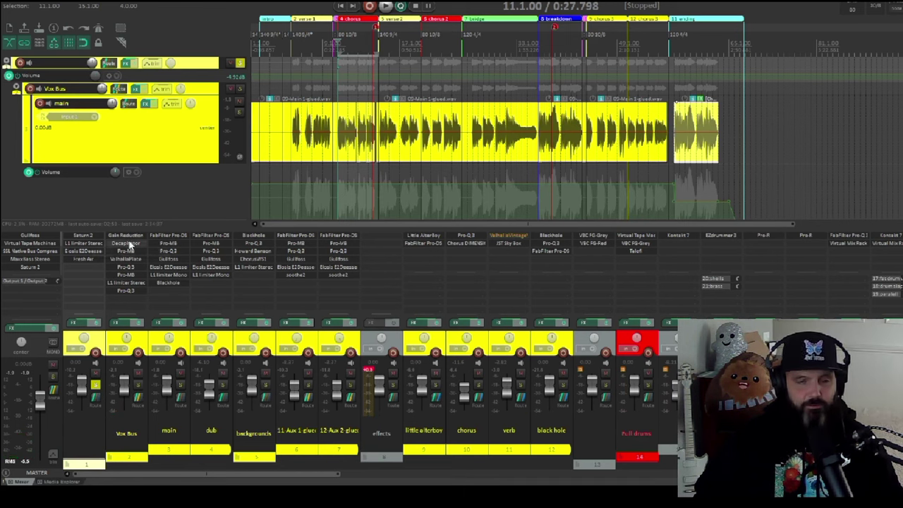
left_click(491, 25)
left_click_drag(474, 61, 467, 62)
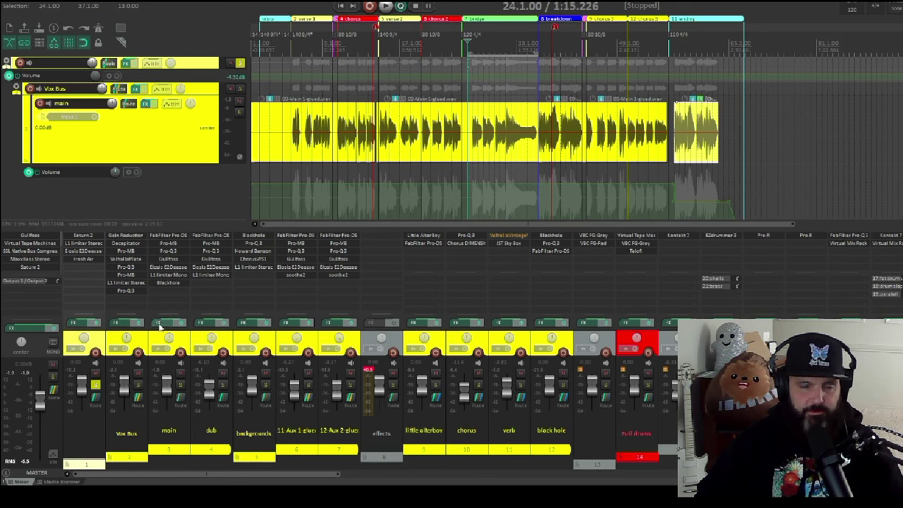
key("space")
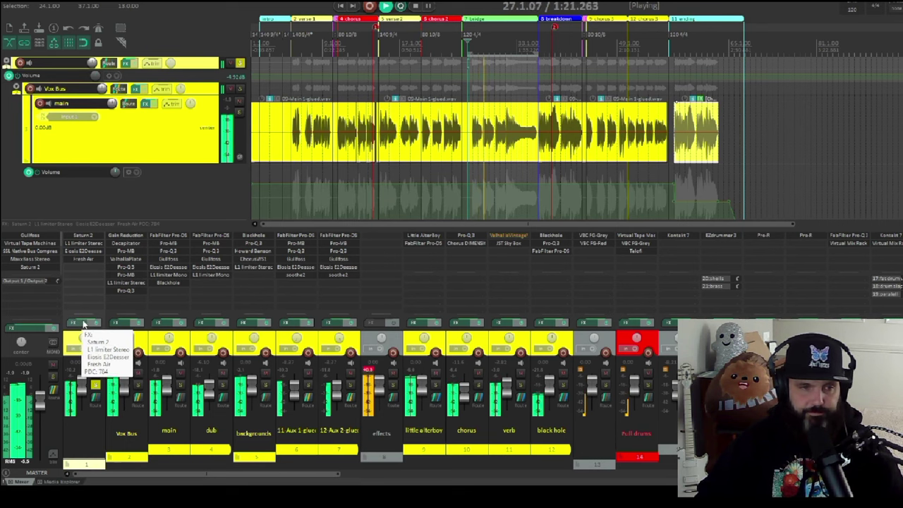
Open and reposition the Track 1 FX chain, stop playback, and display the L1 limiter Stereo
left_click(76, 323)
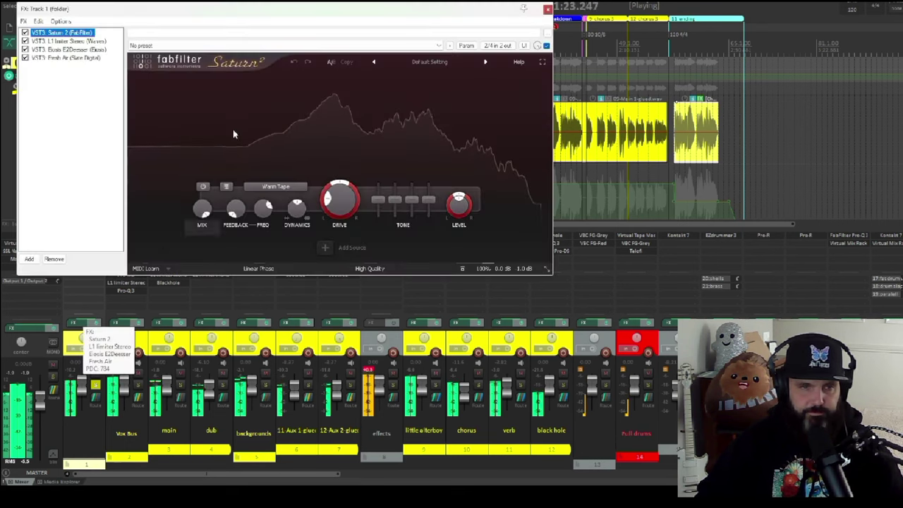
left_click_drag(524, 8, 588, 44)
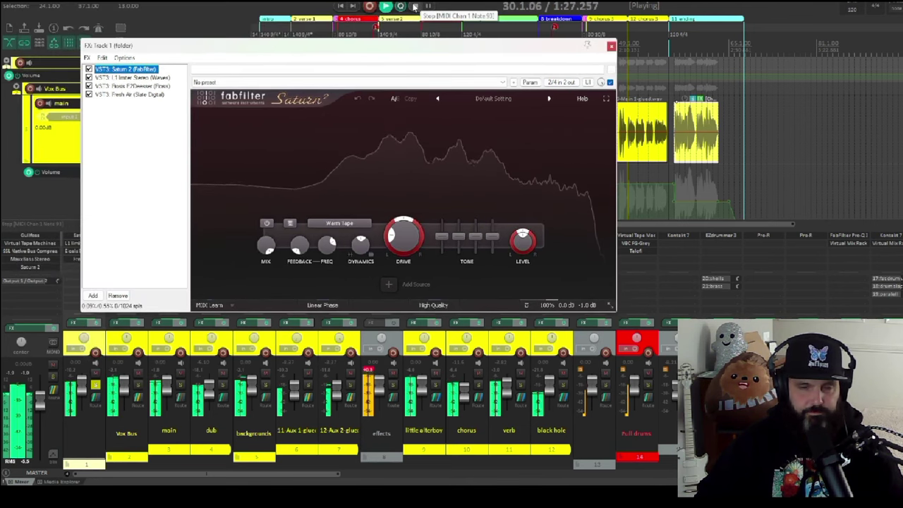
left_click(415, 7)
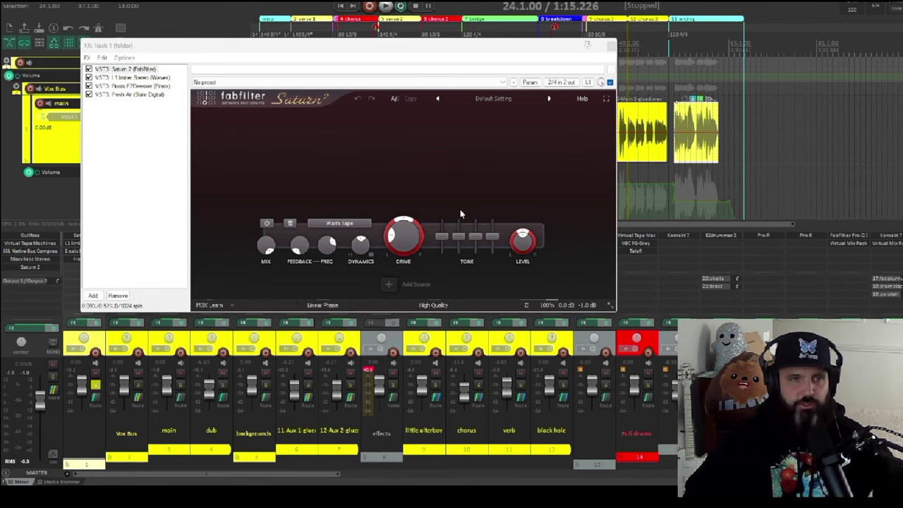
left_click(138, 77)
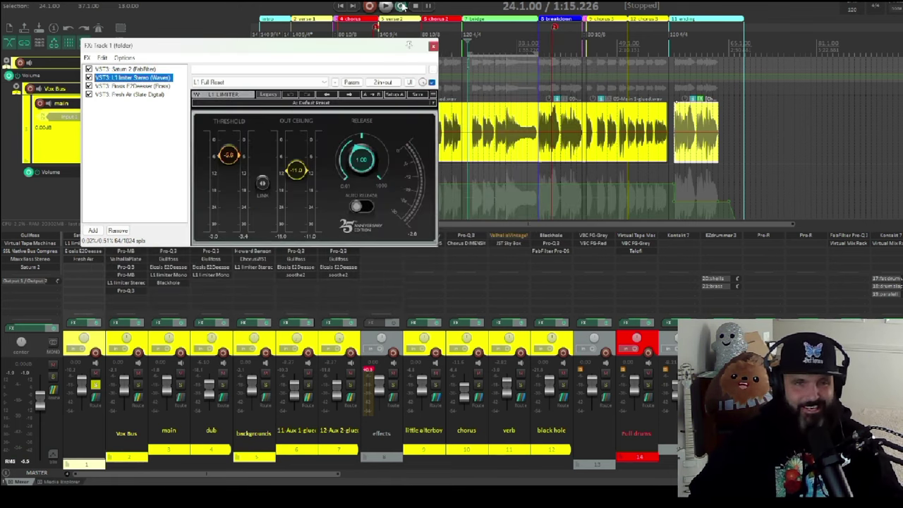
Audition the L1 limiter, then move past E2Deesser to Fresh Air (Mid Air 15, High Air 10)
key("space")
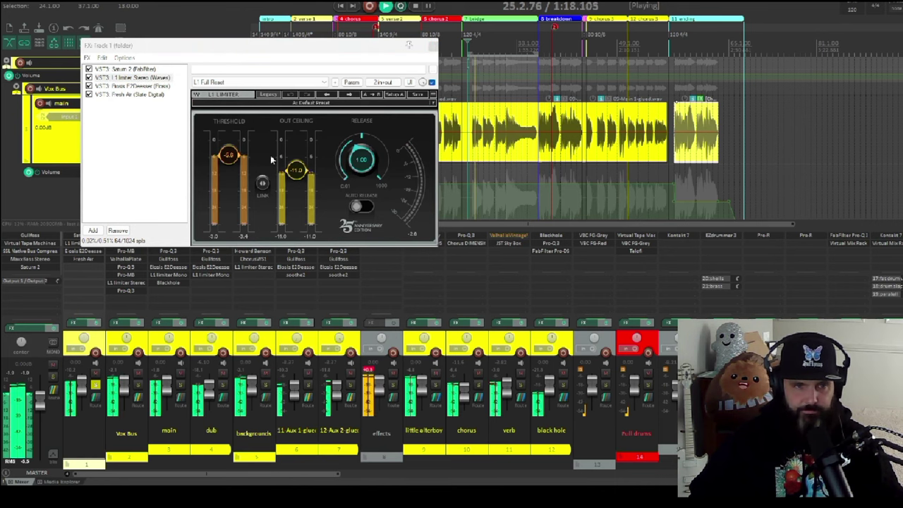
left_click(415, 6)
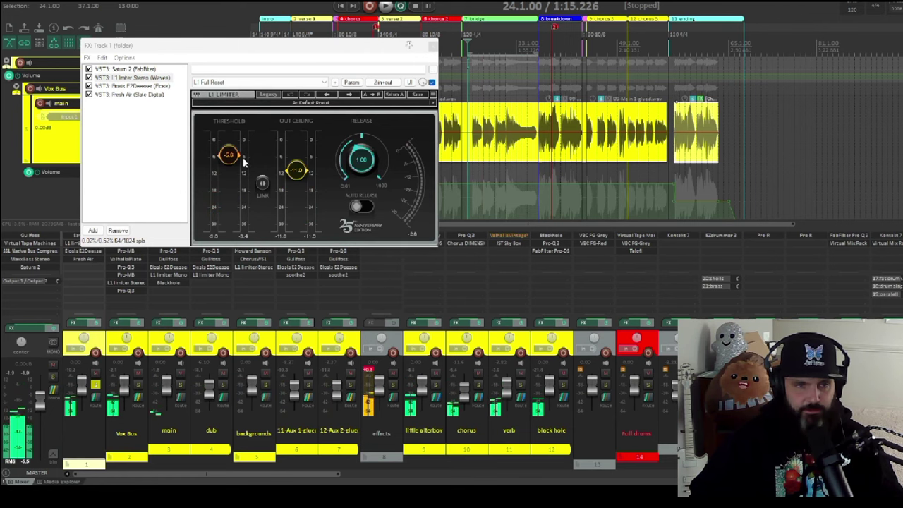
key("Down")
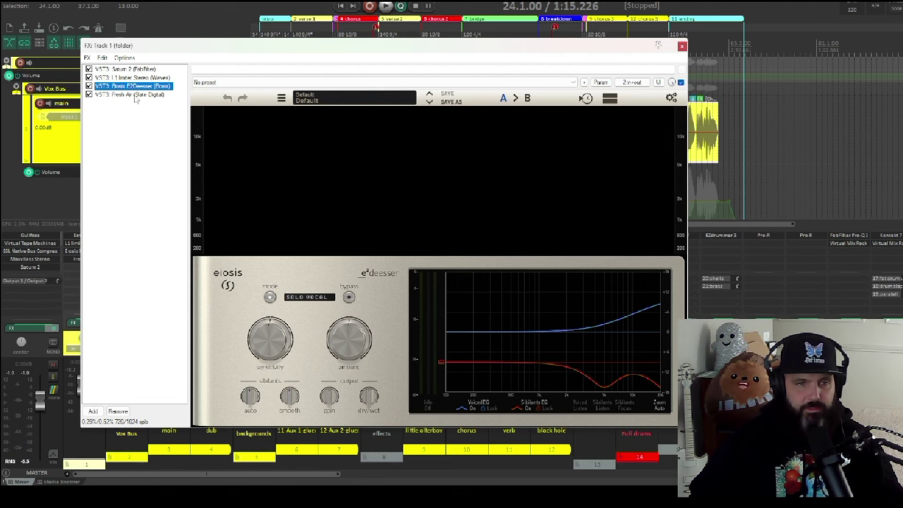
left_click(129, 97)
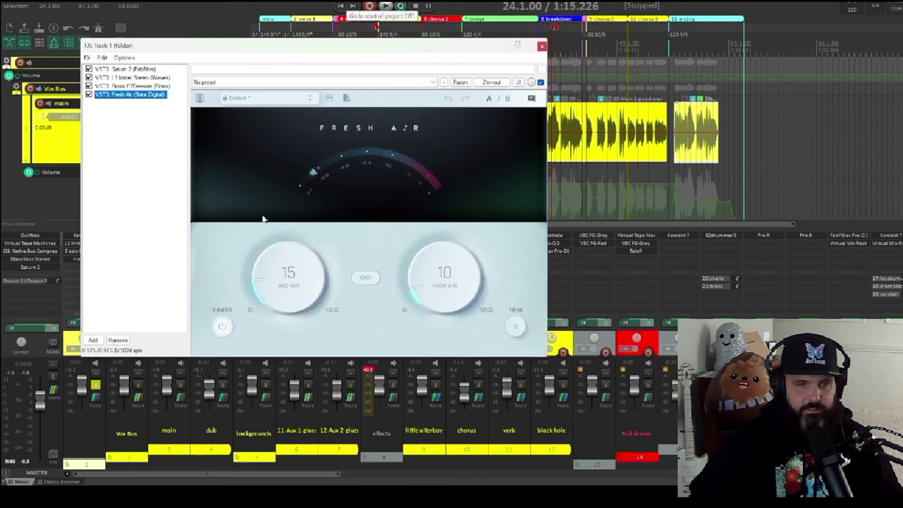
Listen to the final bus with Fresh Air enabled, stop at 24.1.00, and close the FX chain
left_click(387, 6)
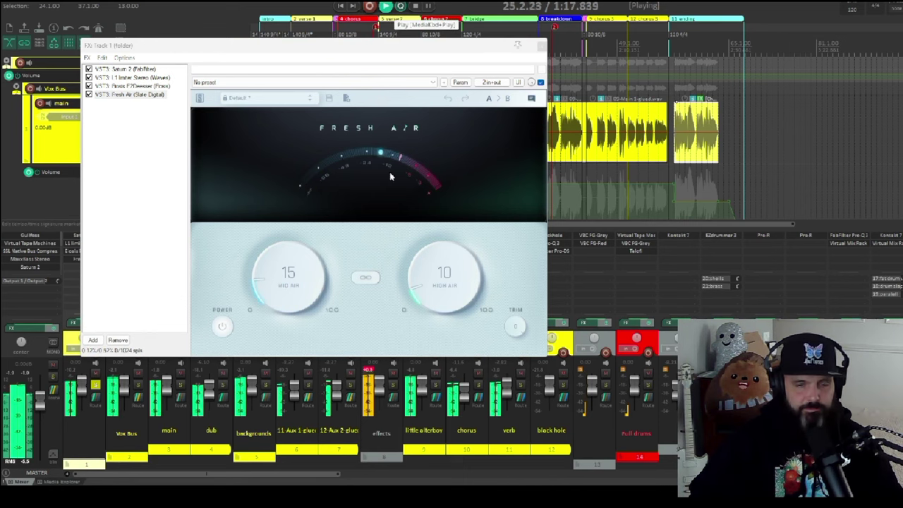
left_click(541, 84)
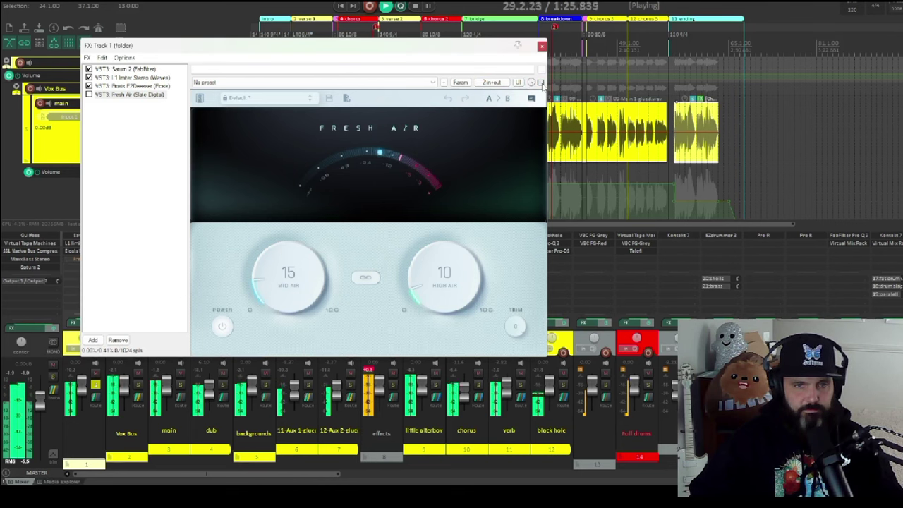
left_click(422, 6)
left_click(541, 45)
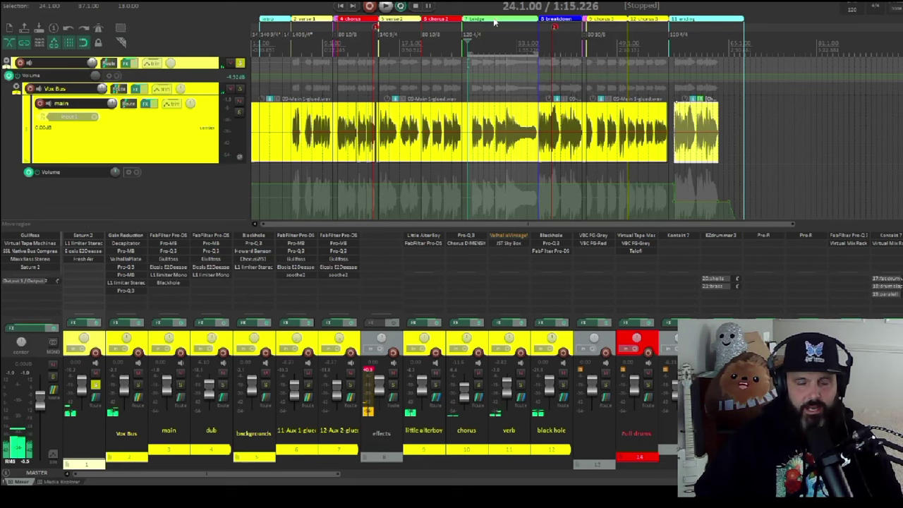
Move the edit cursor back to bar 23.1.00 and play the vocal mix from there
key("Left")
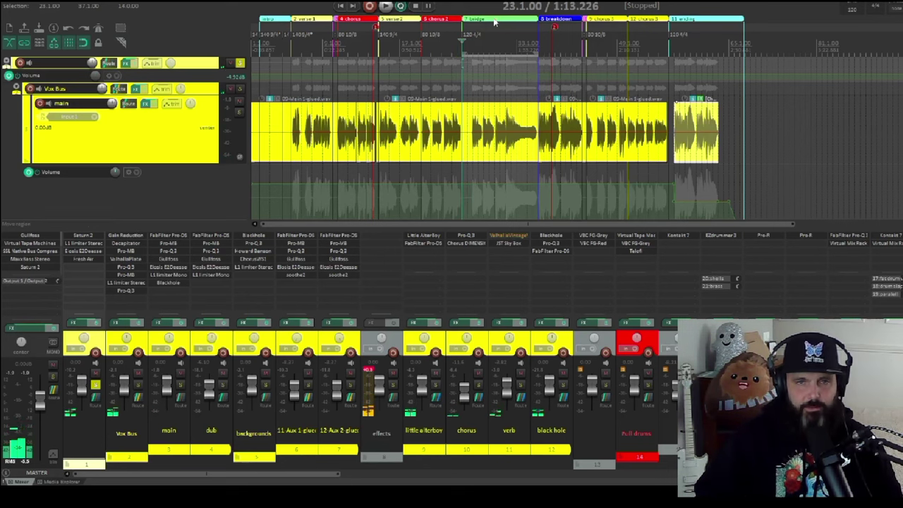
left_click(385, 6)
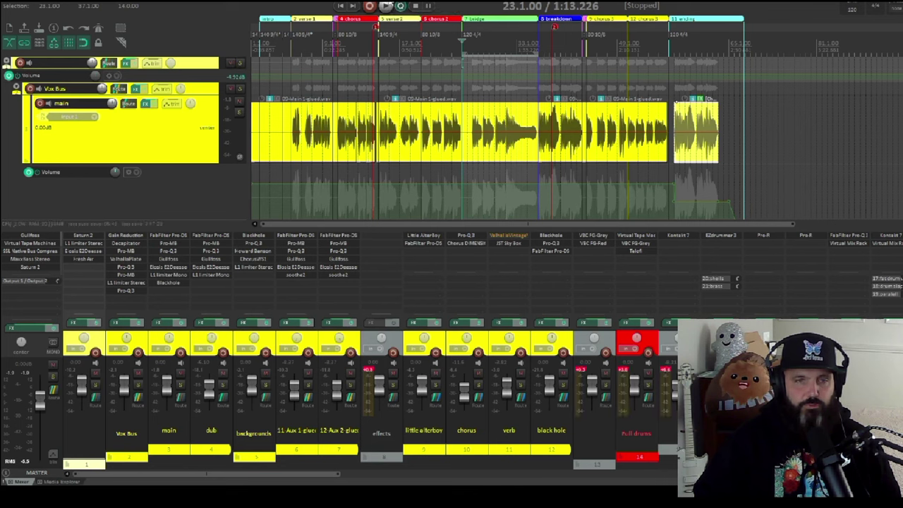
left_click(385, 5)
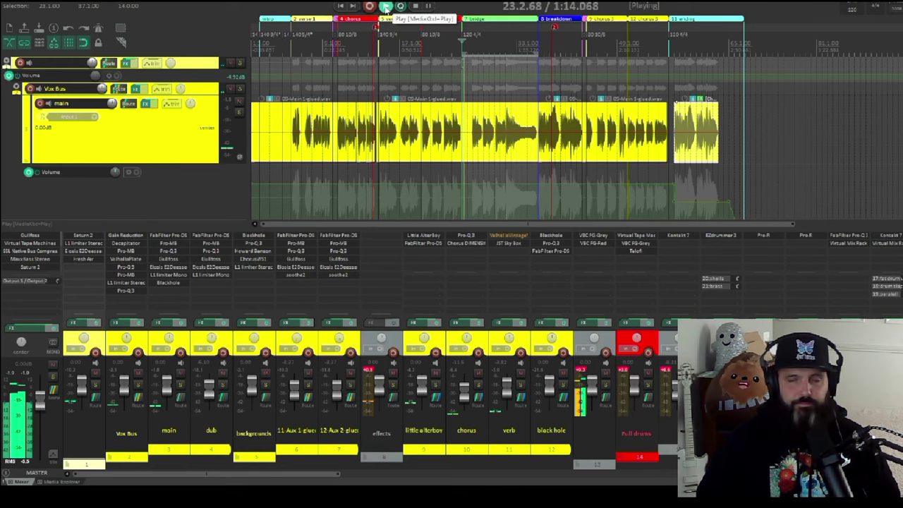